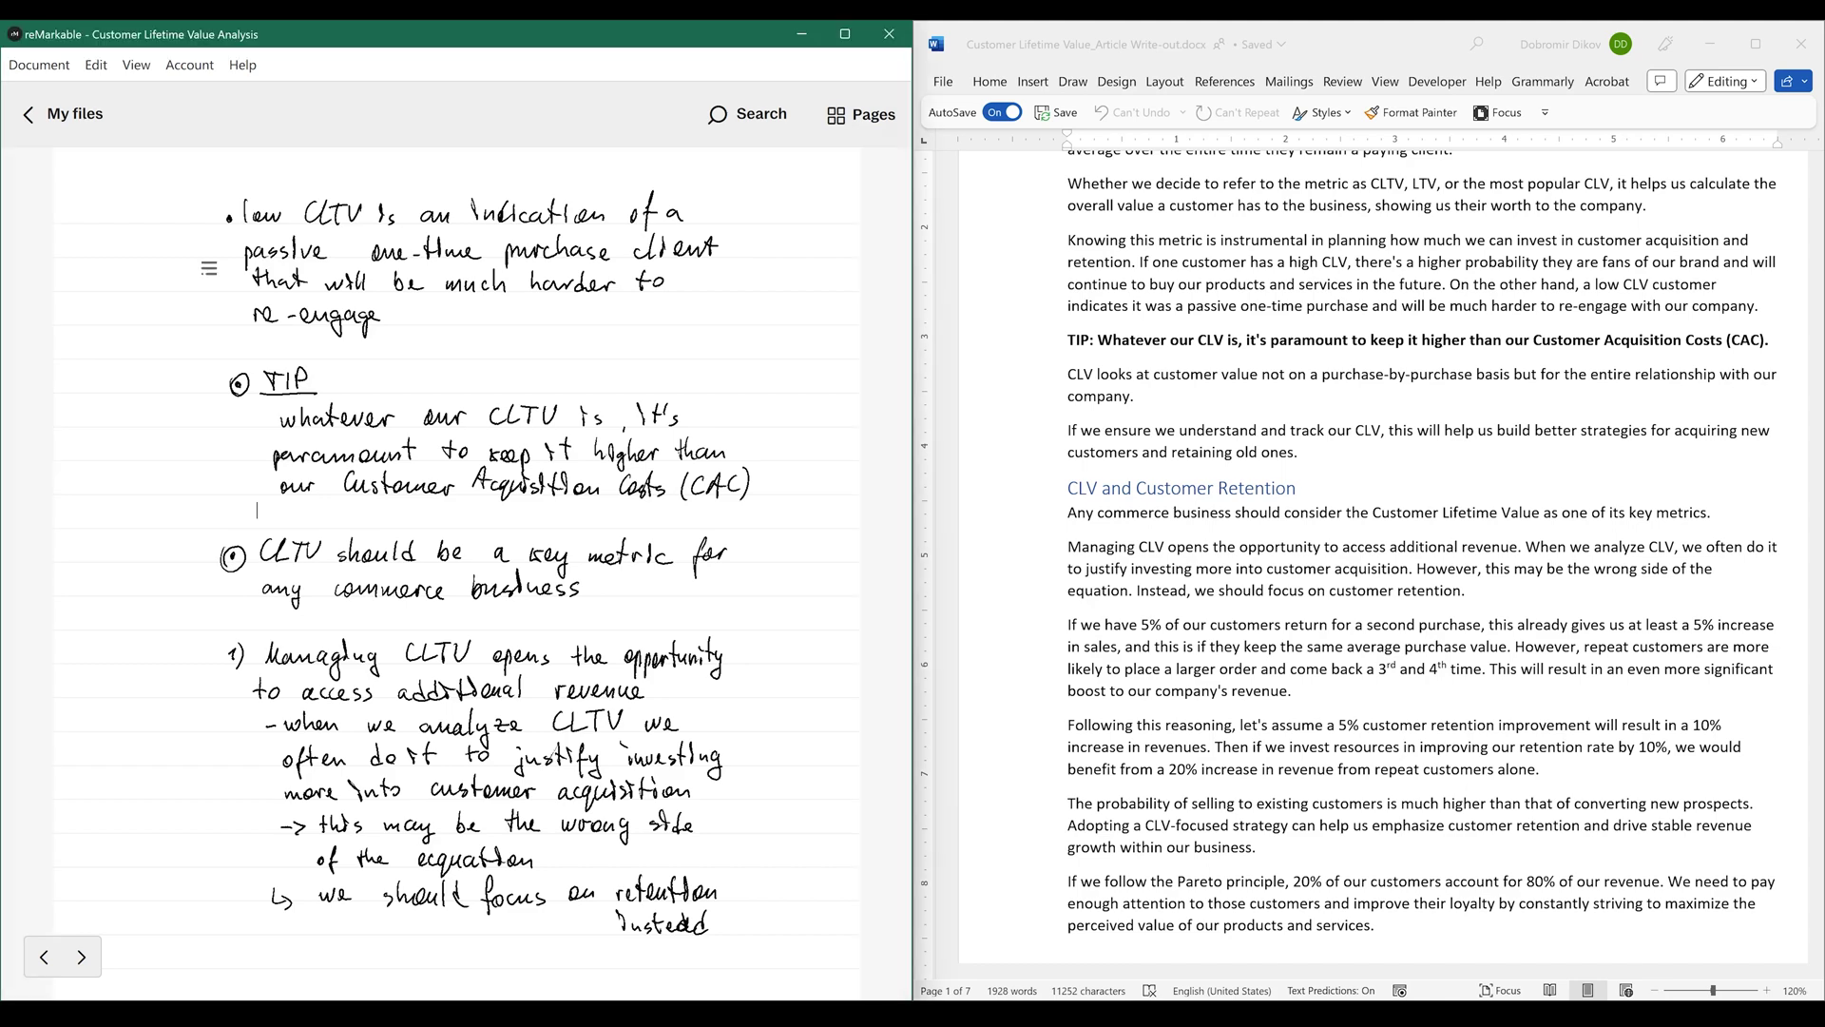
click(82, 958)
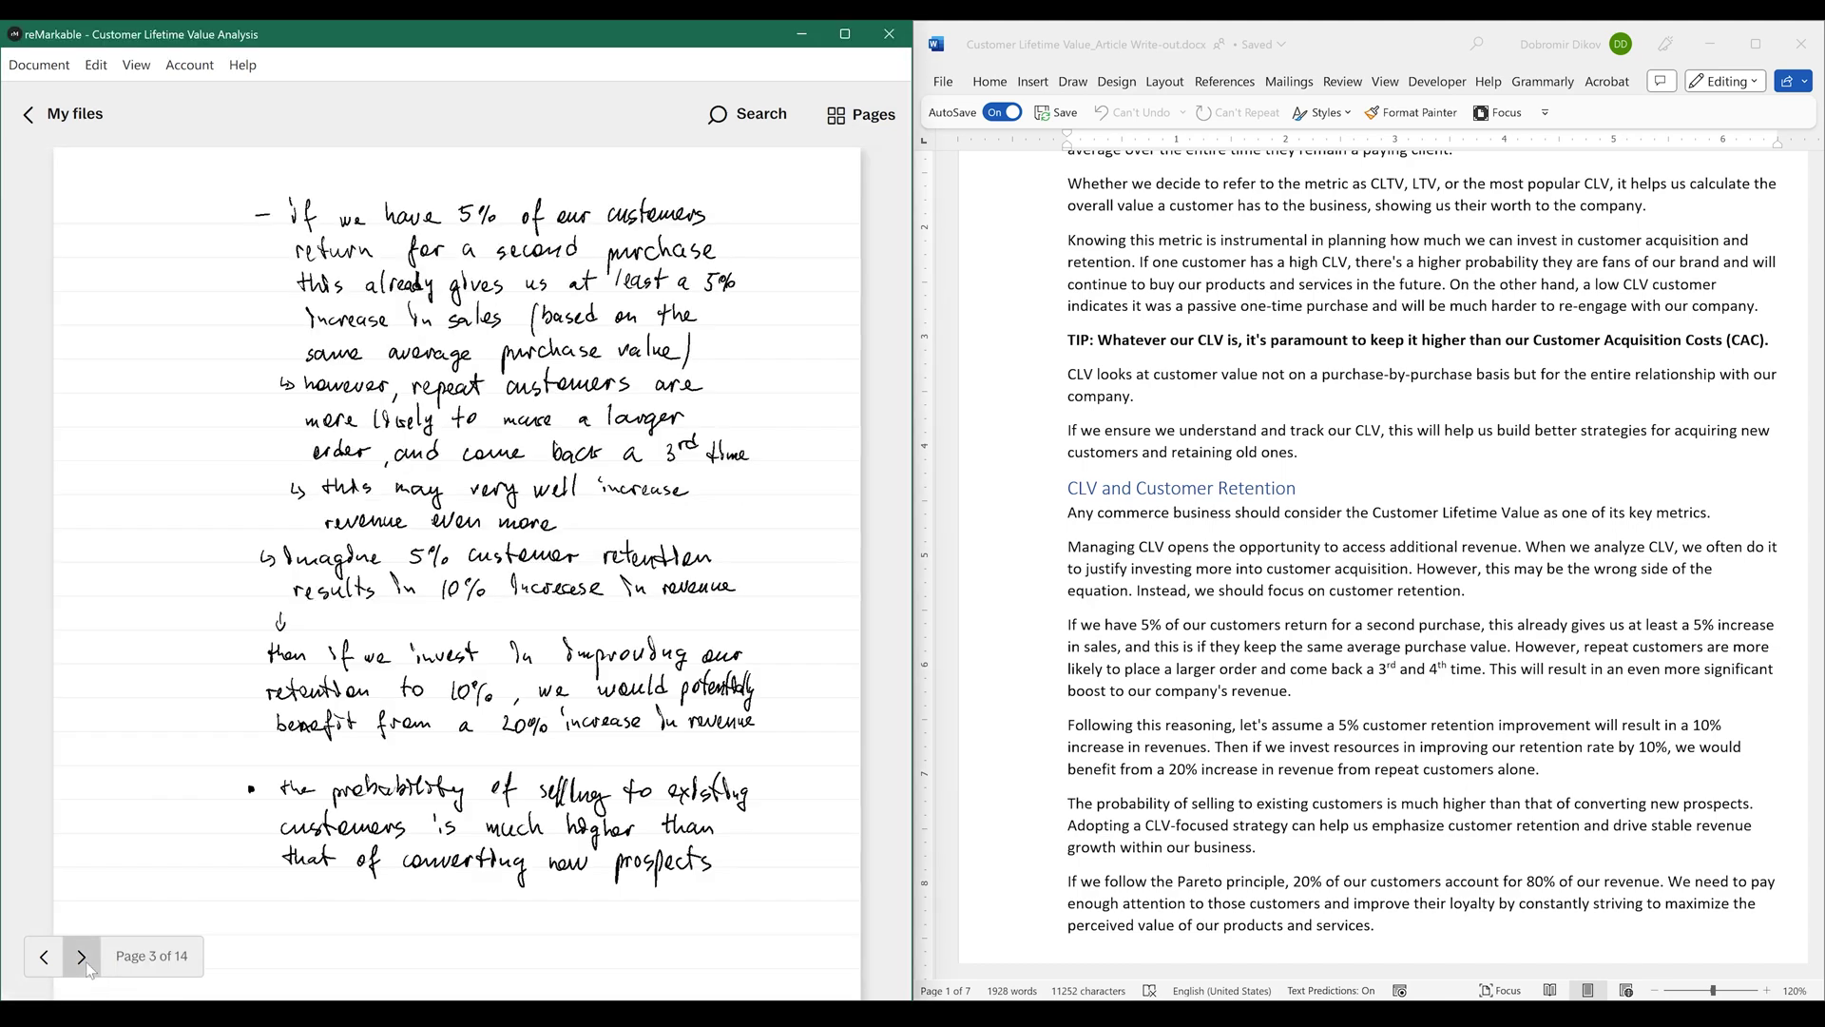
click(82, 957)
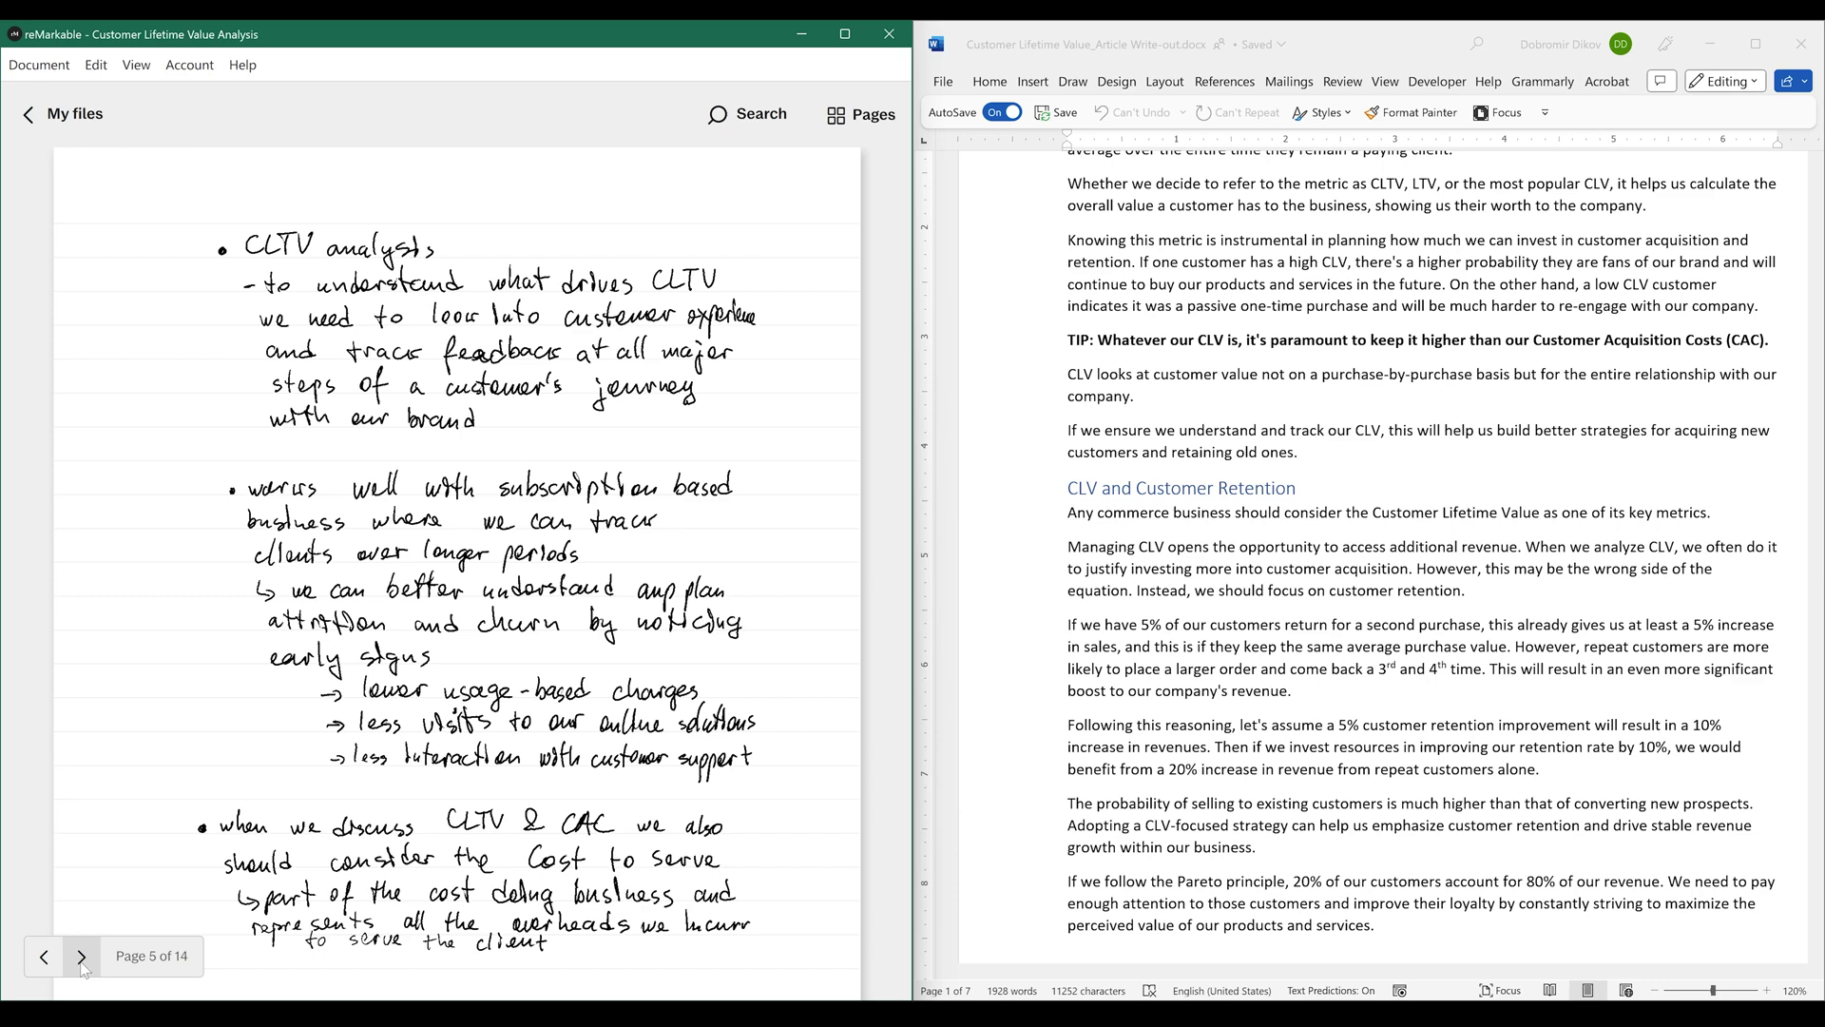
click(82, 956)
click(82, 956)
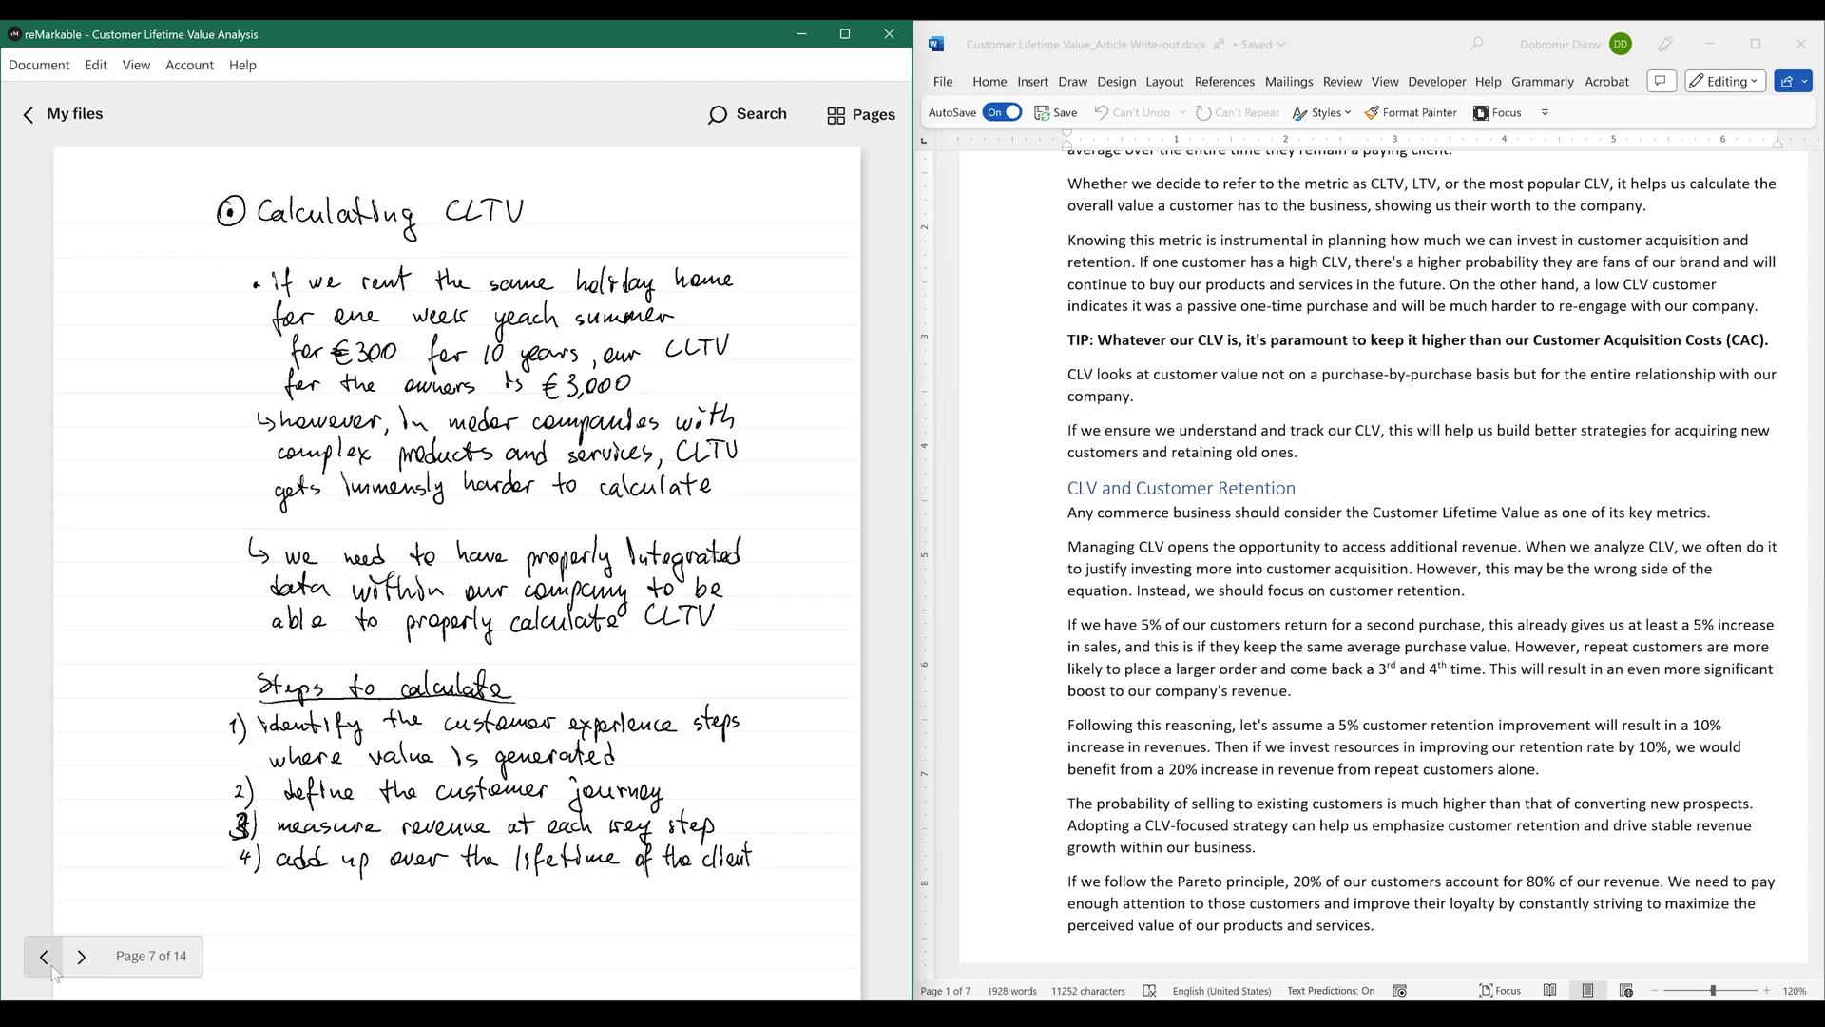
click(43, 956)
click(44, 957)
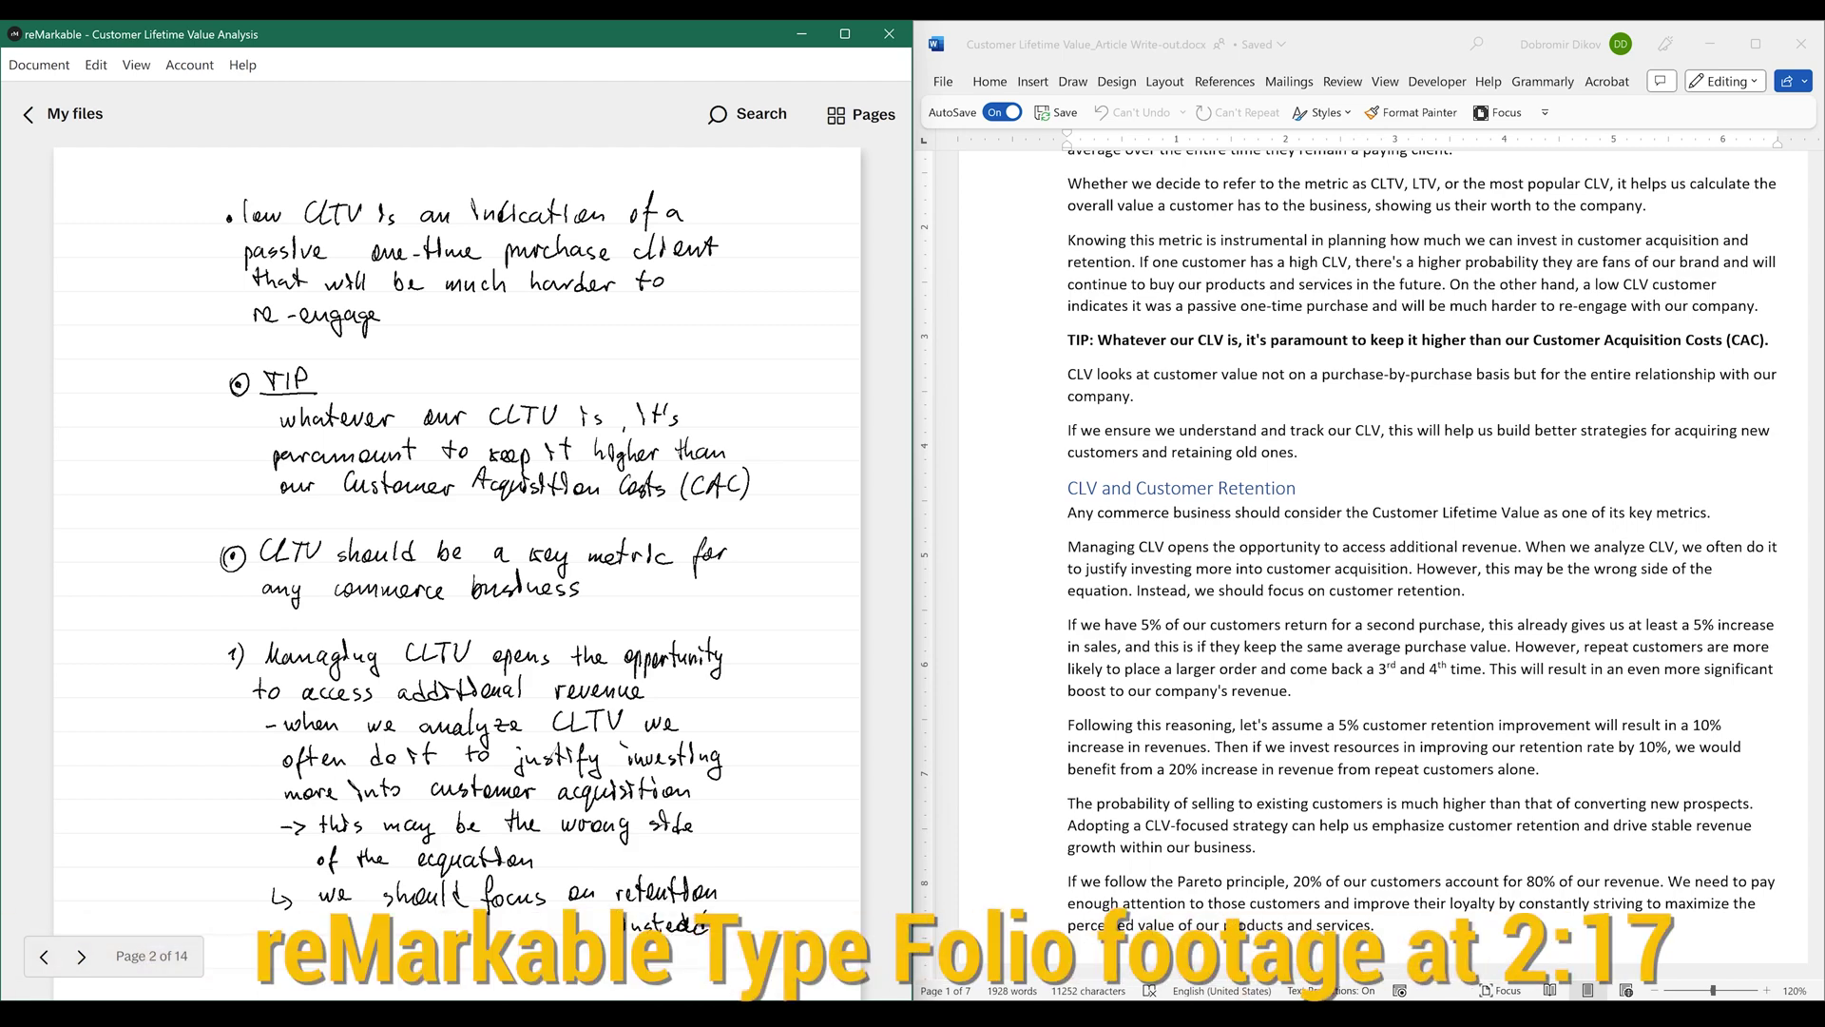
click(1487, 301)
scroll(1419, 542, up, 5)
scroll(1419, 543, down, 4)
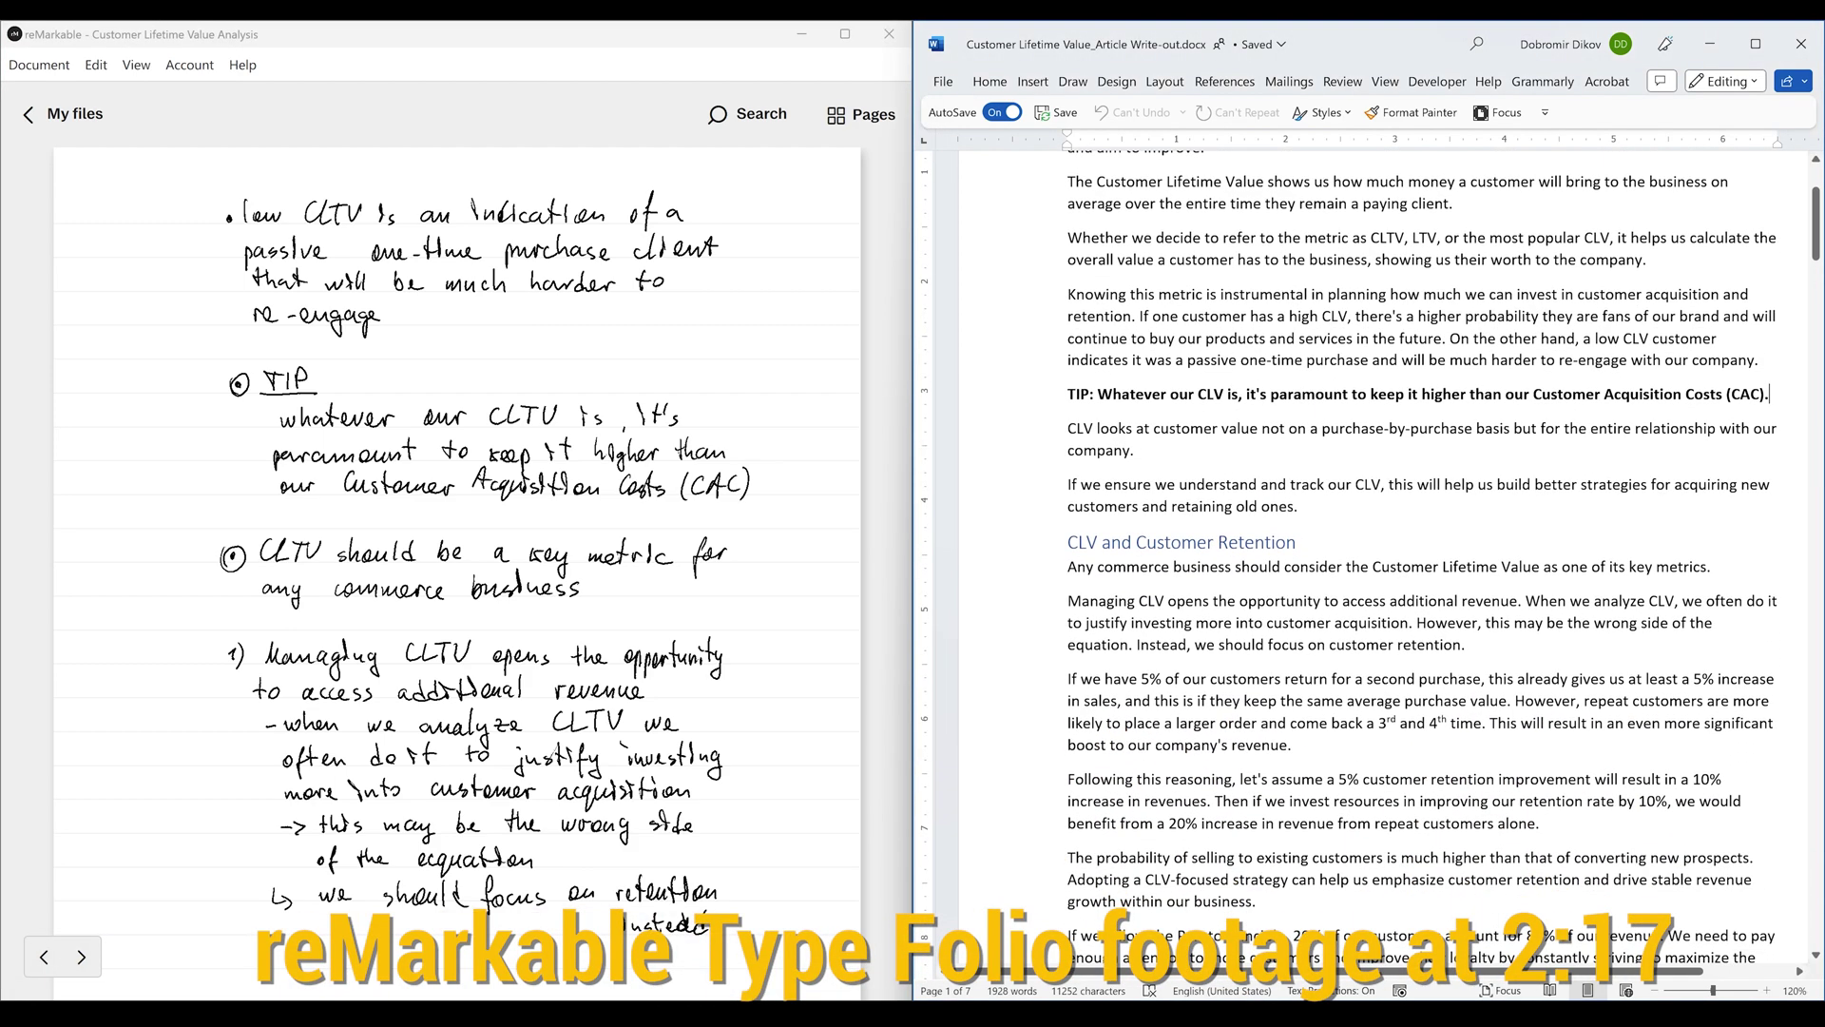
scroll(1418, 541, down, 1)
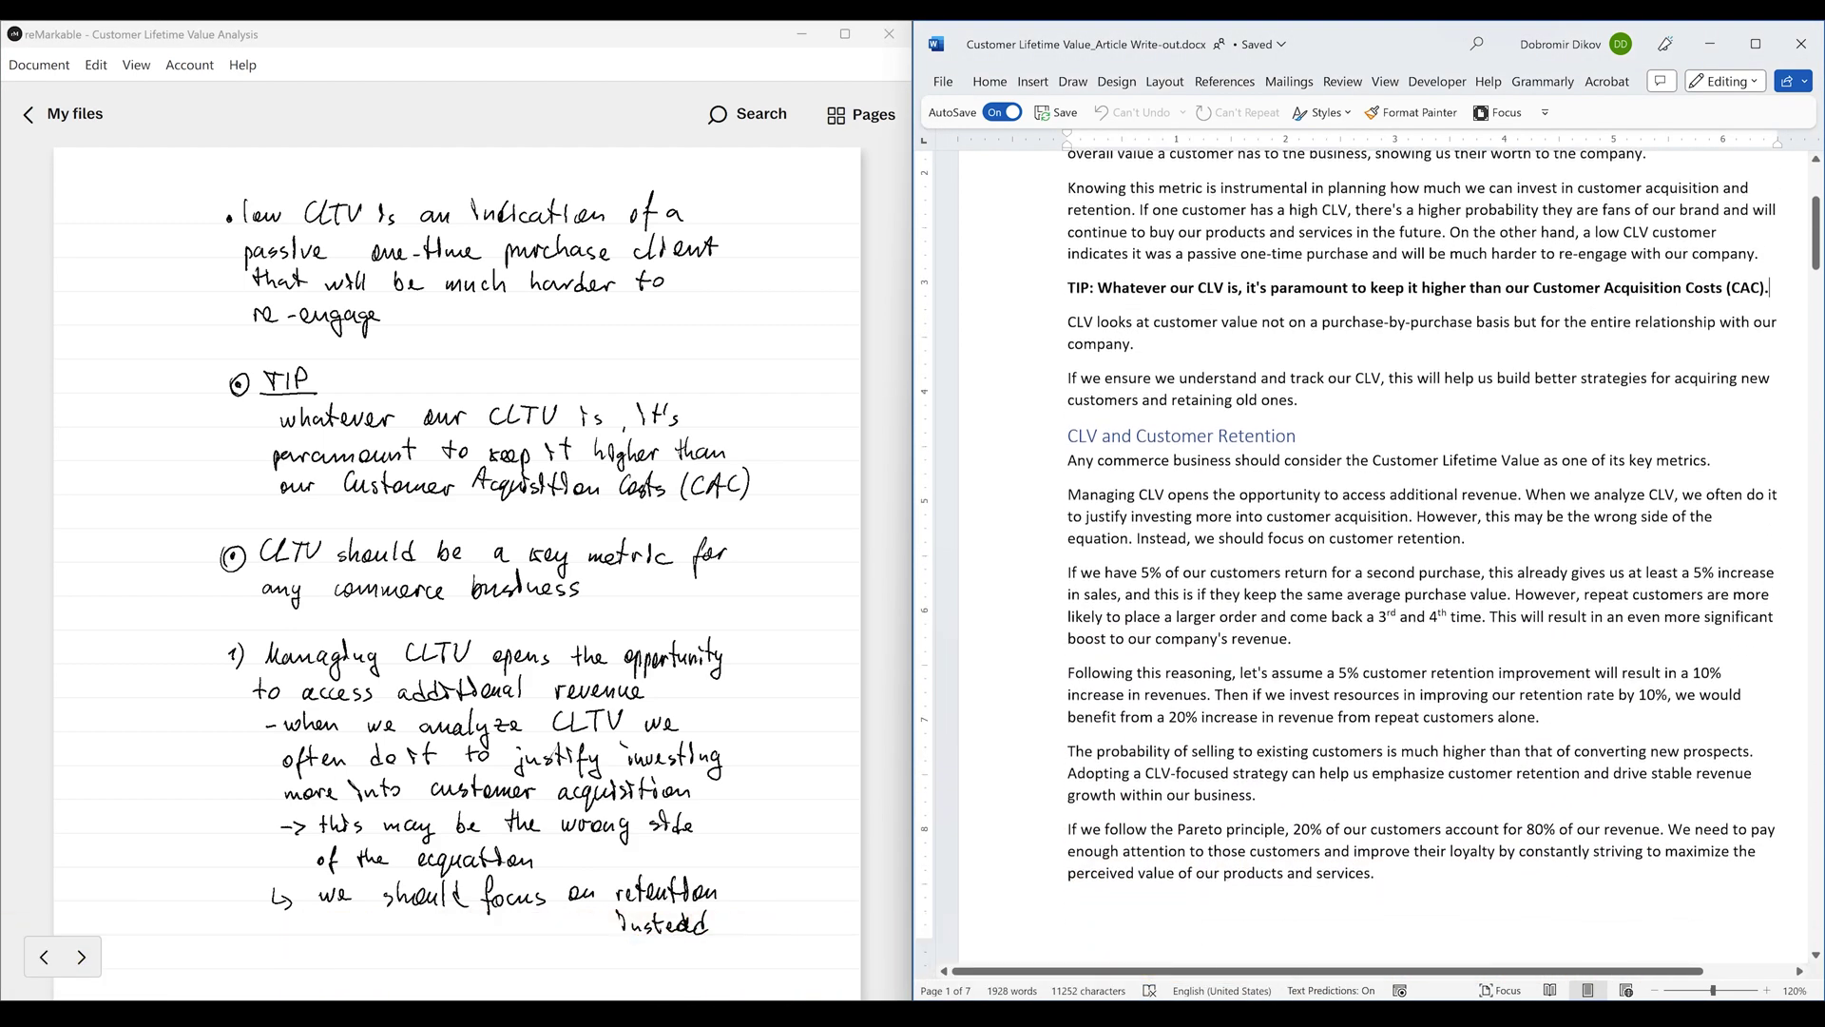
scroll(1419, 543, down, 2)
scroll(1419, 542, down, 2)
scroll(1419, 541, down, 1)
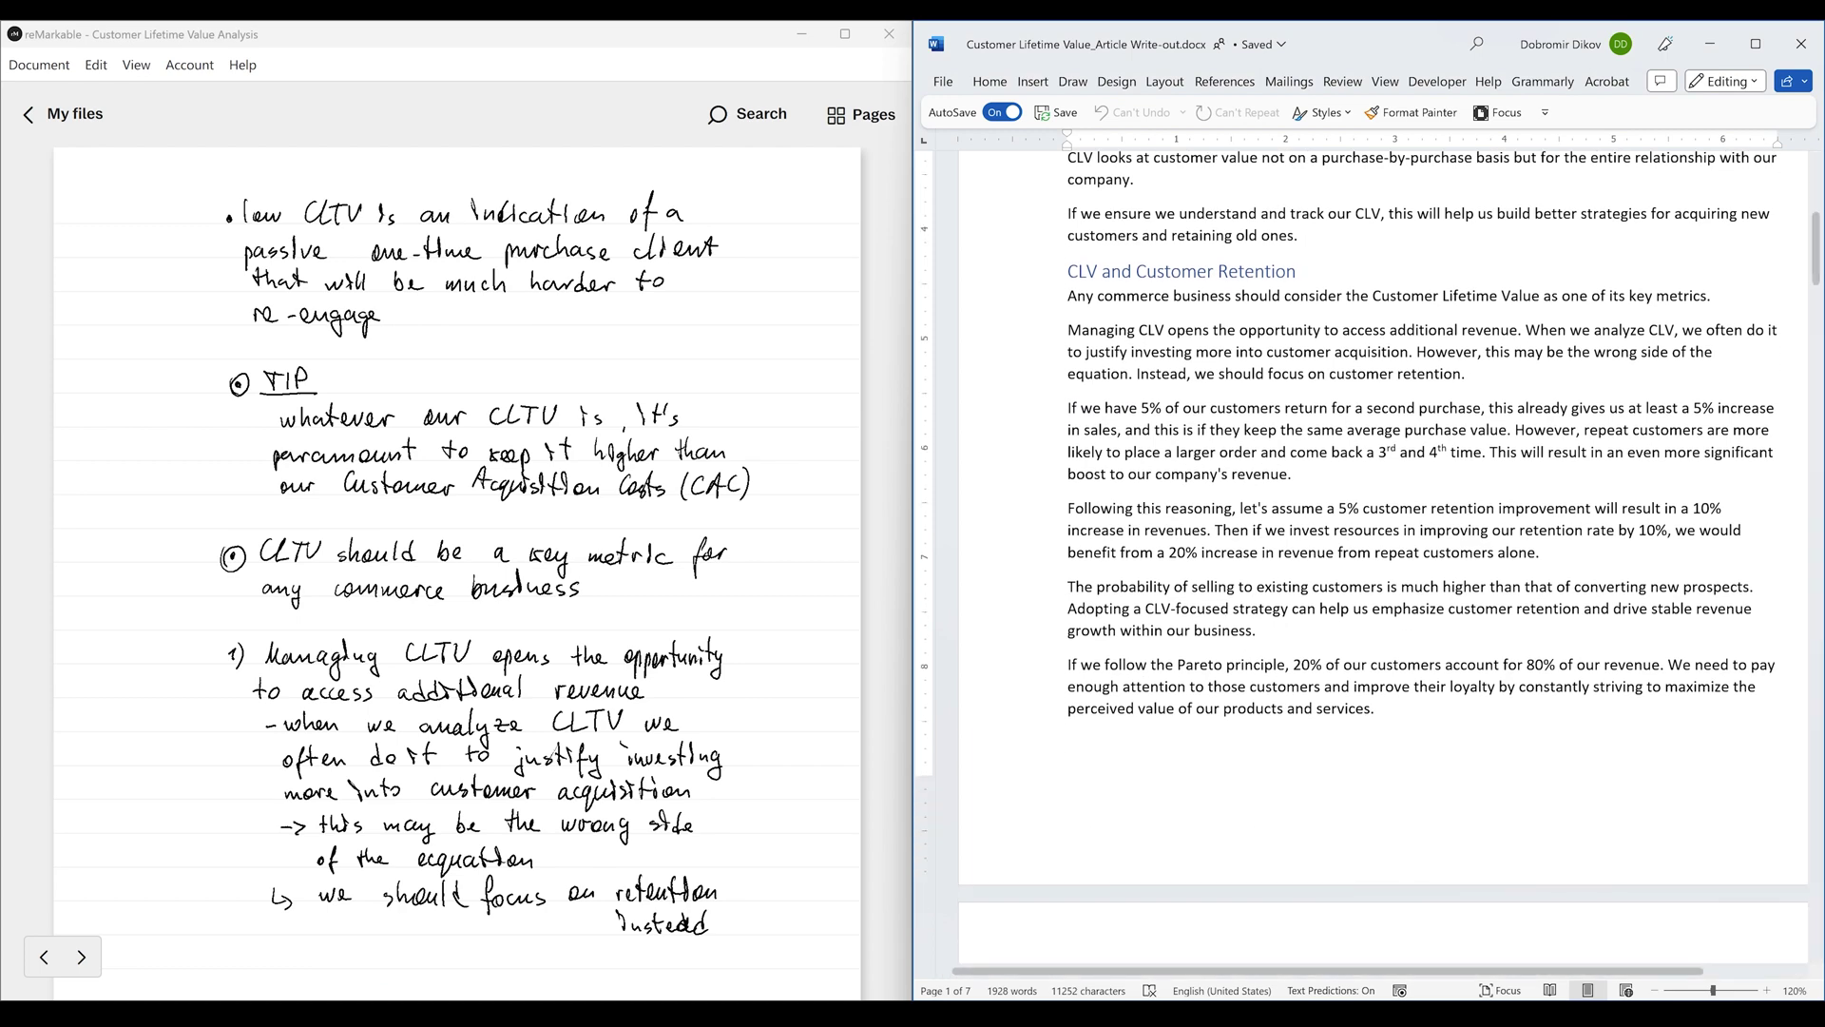
scroll(1419, 543, down, 1)
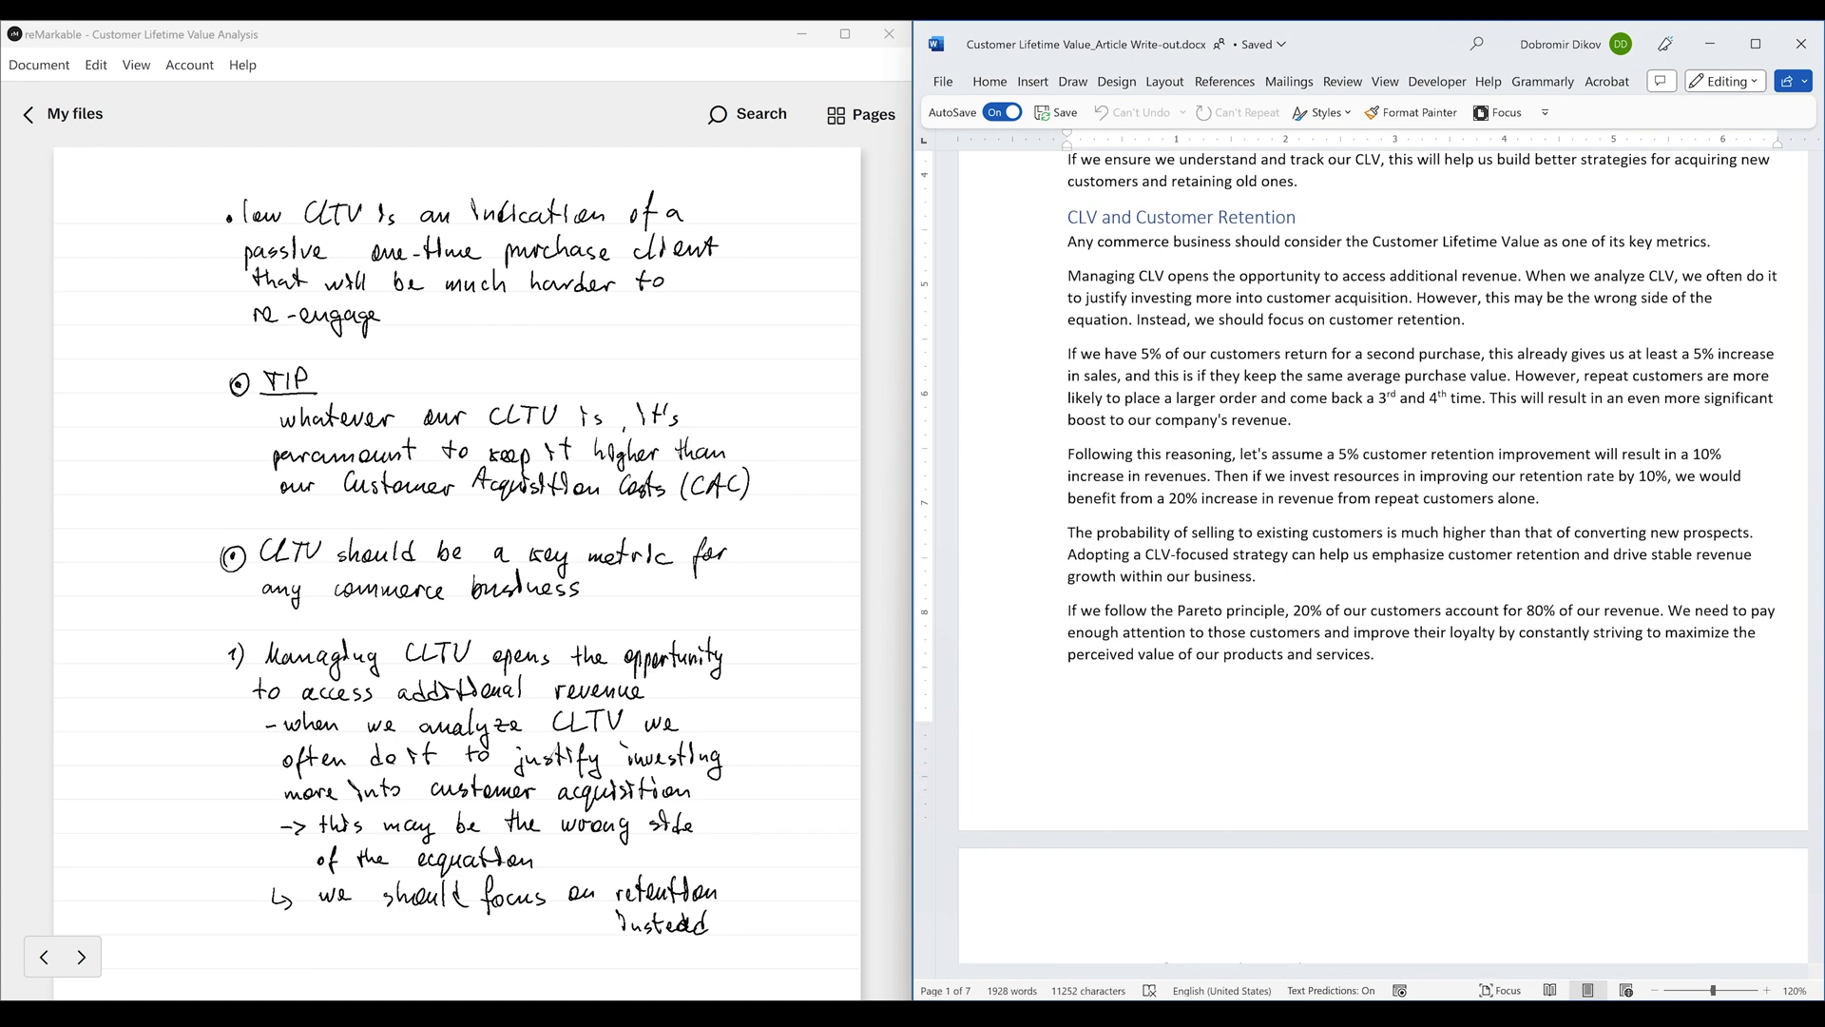
scroll(456, 571, down, 2)
scroll(457, 570, up, 1)
scroll(1419, 542, down, 3)
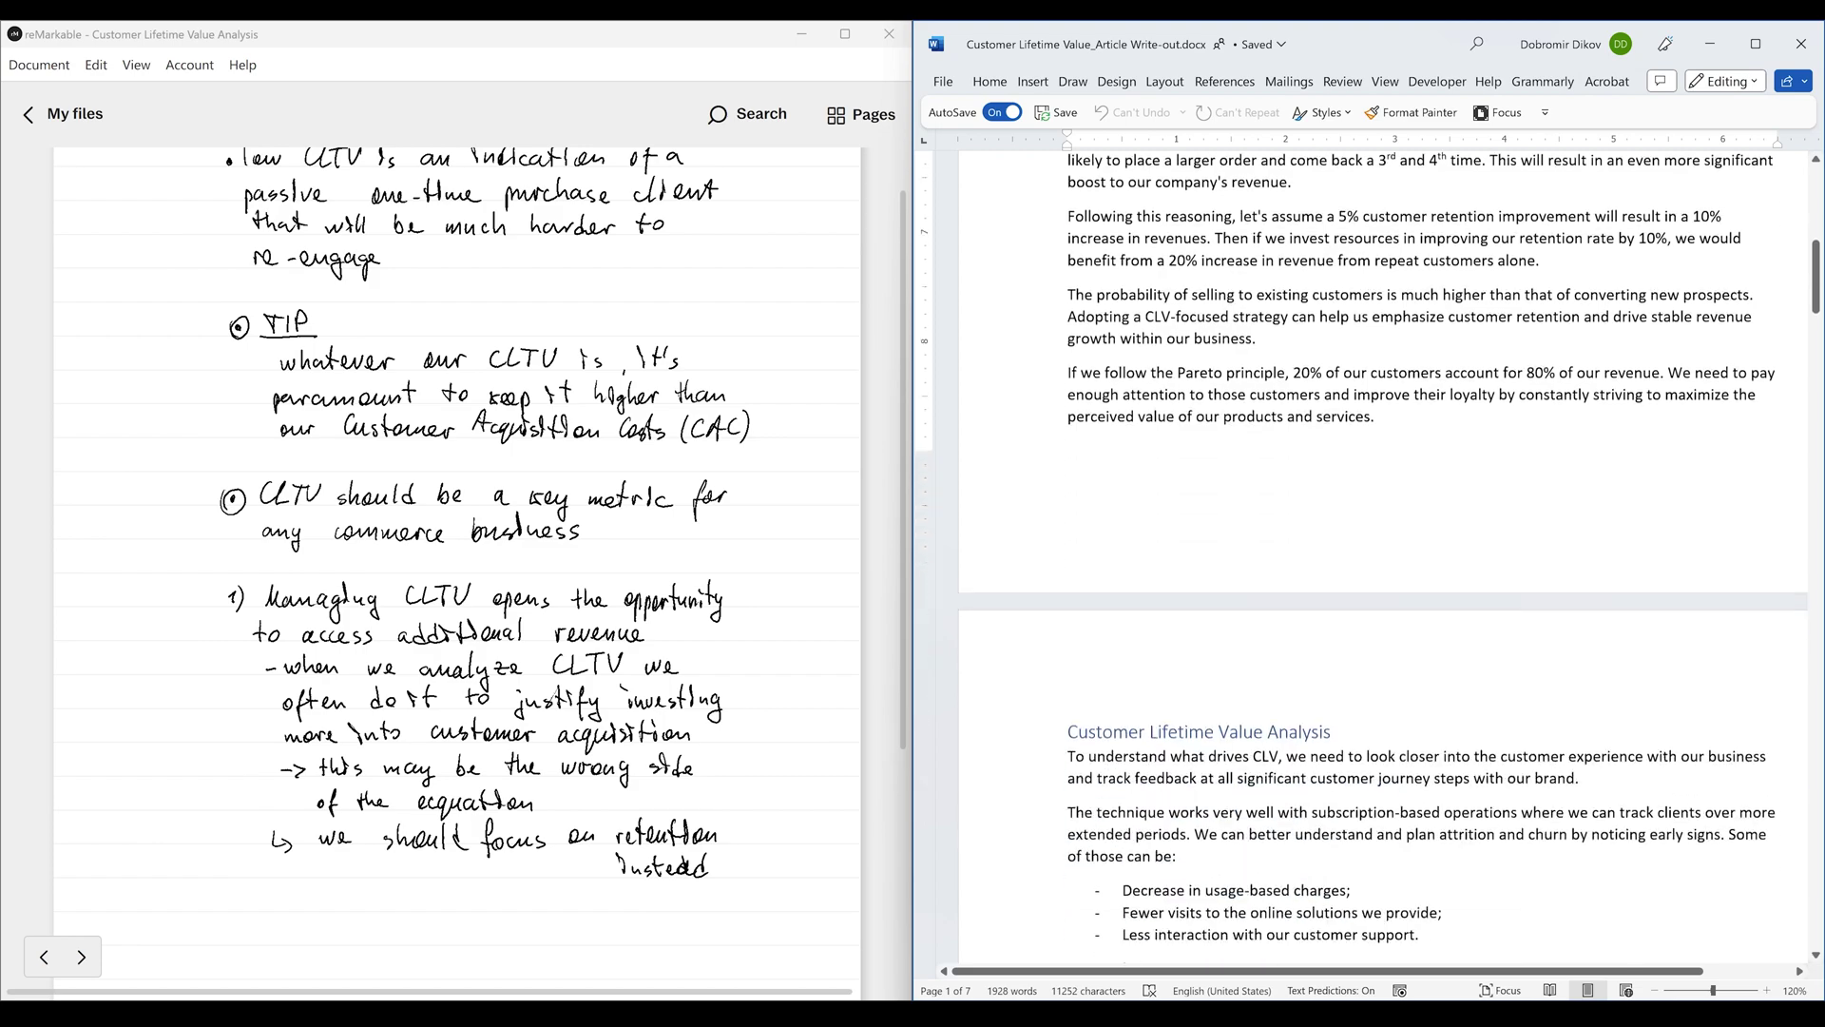
scroll(1419, 542, up, 4)
scroll(1418, 541, down, 4)
scroll(1419, 542, down, 4)
scroll(1419, 542, down, 4)
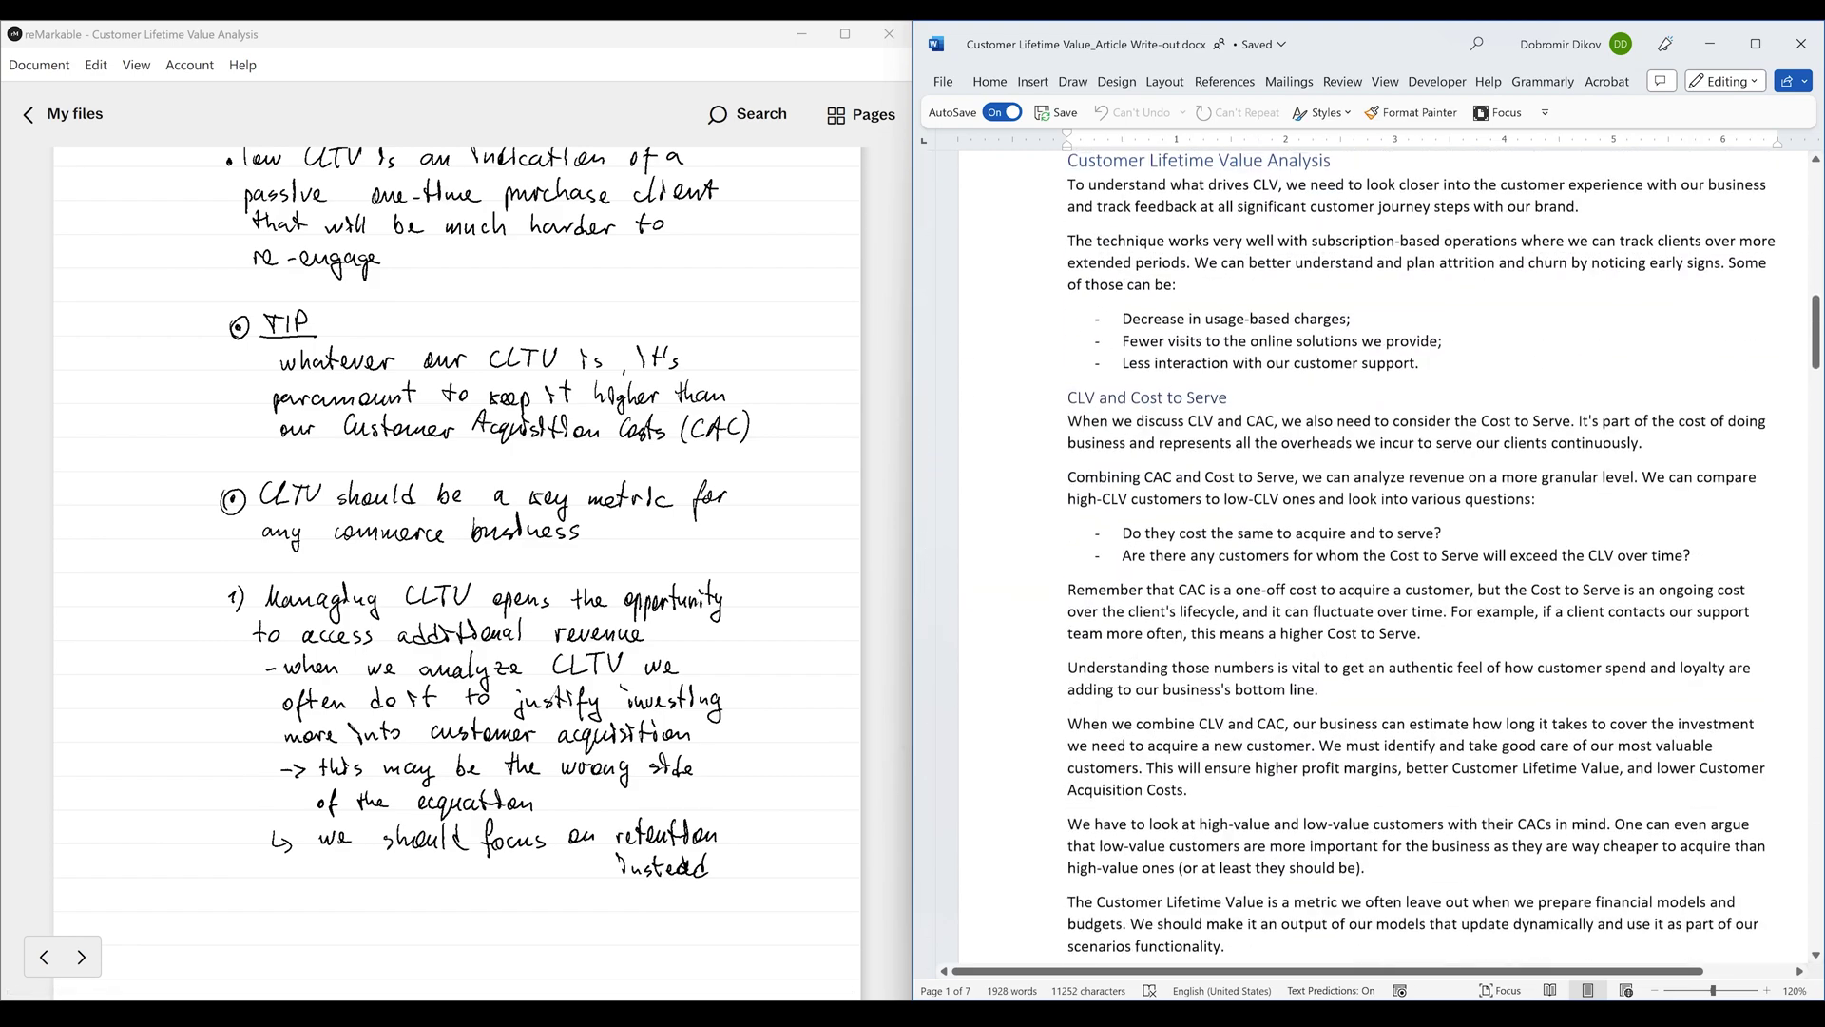
scroll(1419, 541, down, 4)
scroll(1419, 543, down, 1)
scroll(1419, 543, down, 2)
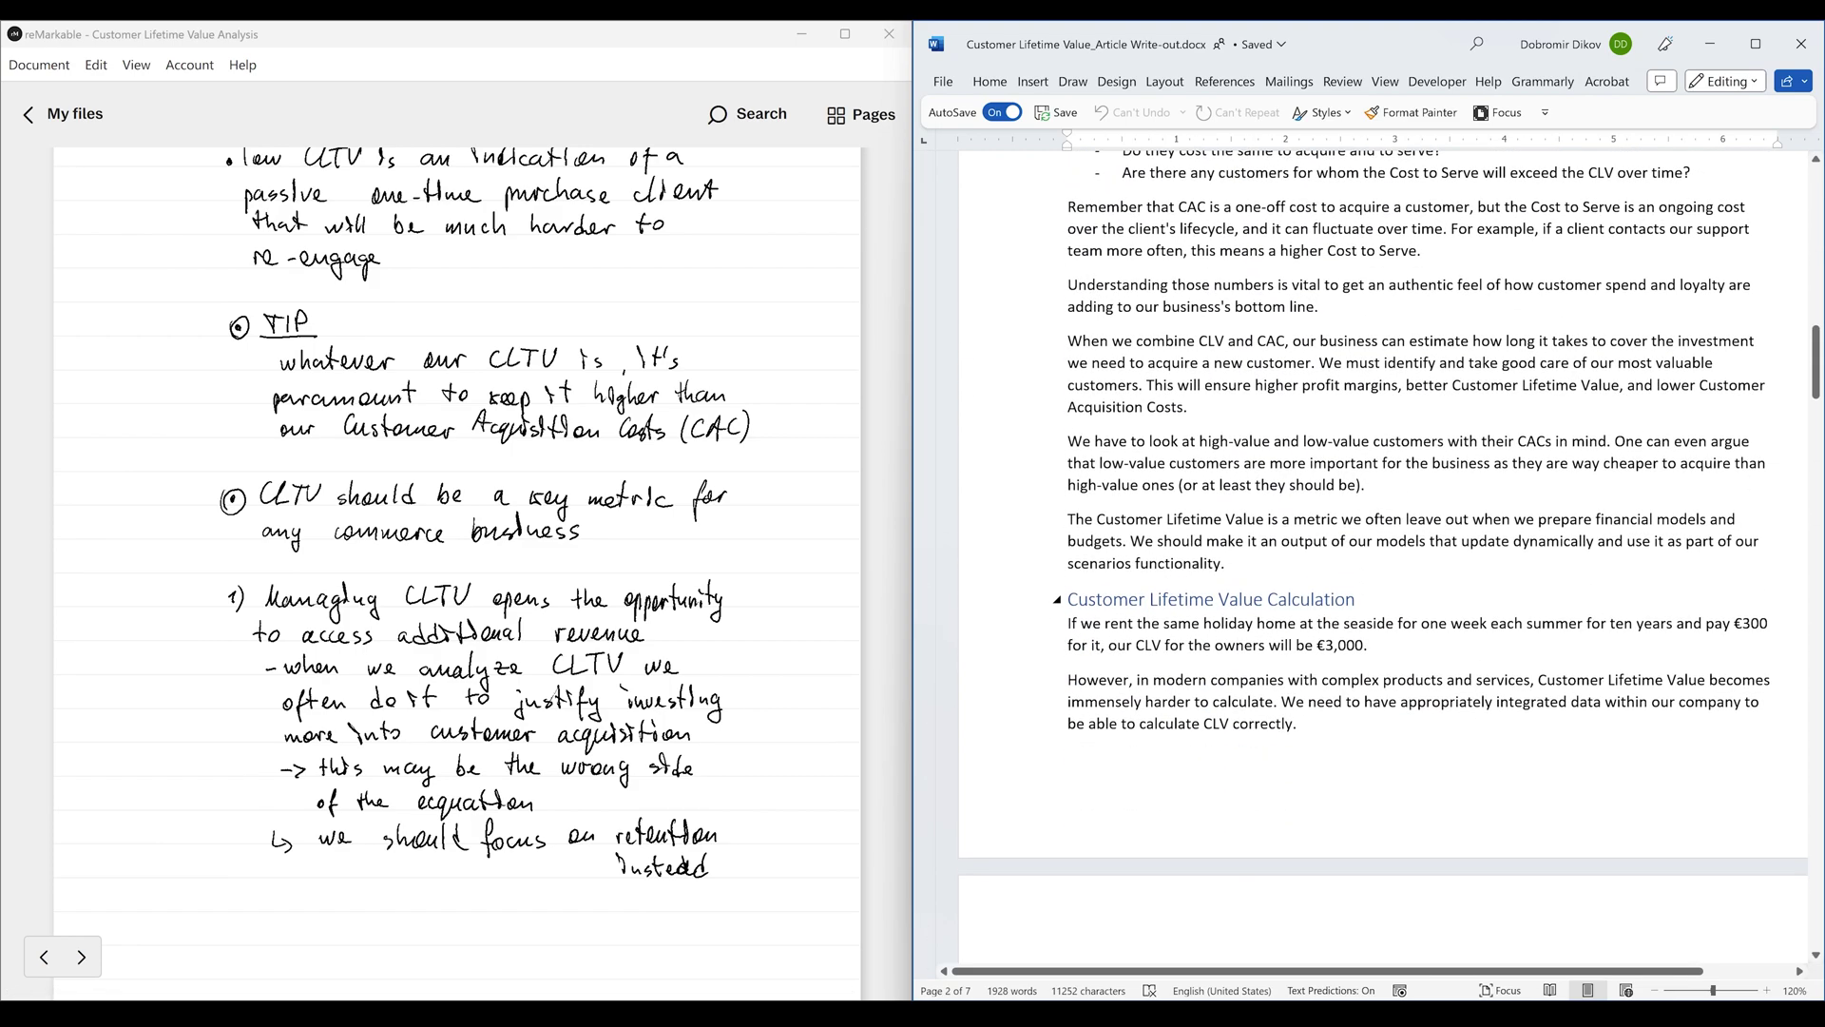
scroll(1418, 541, up, 2)
scroll(1418, 541, up, 2)
click(1542, 80)
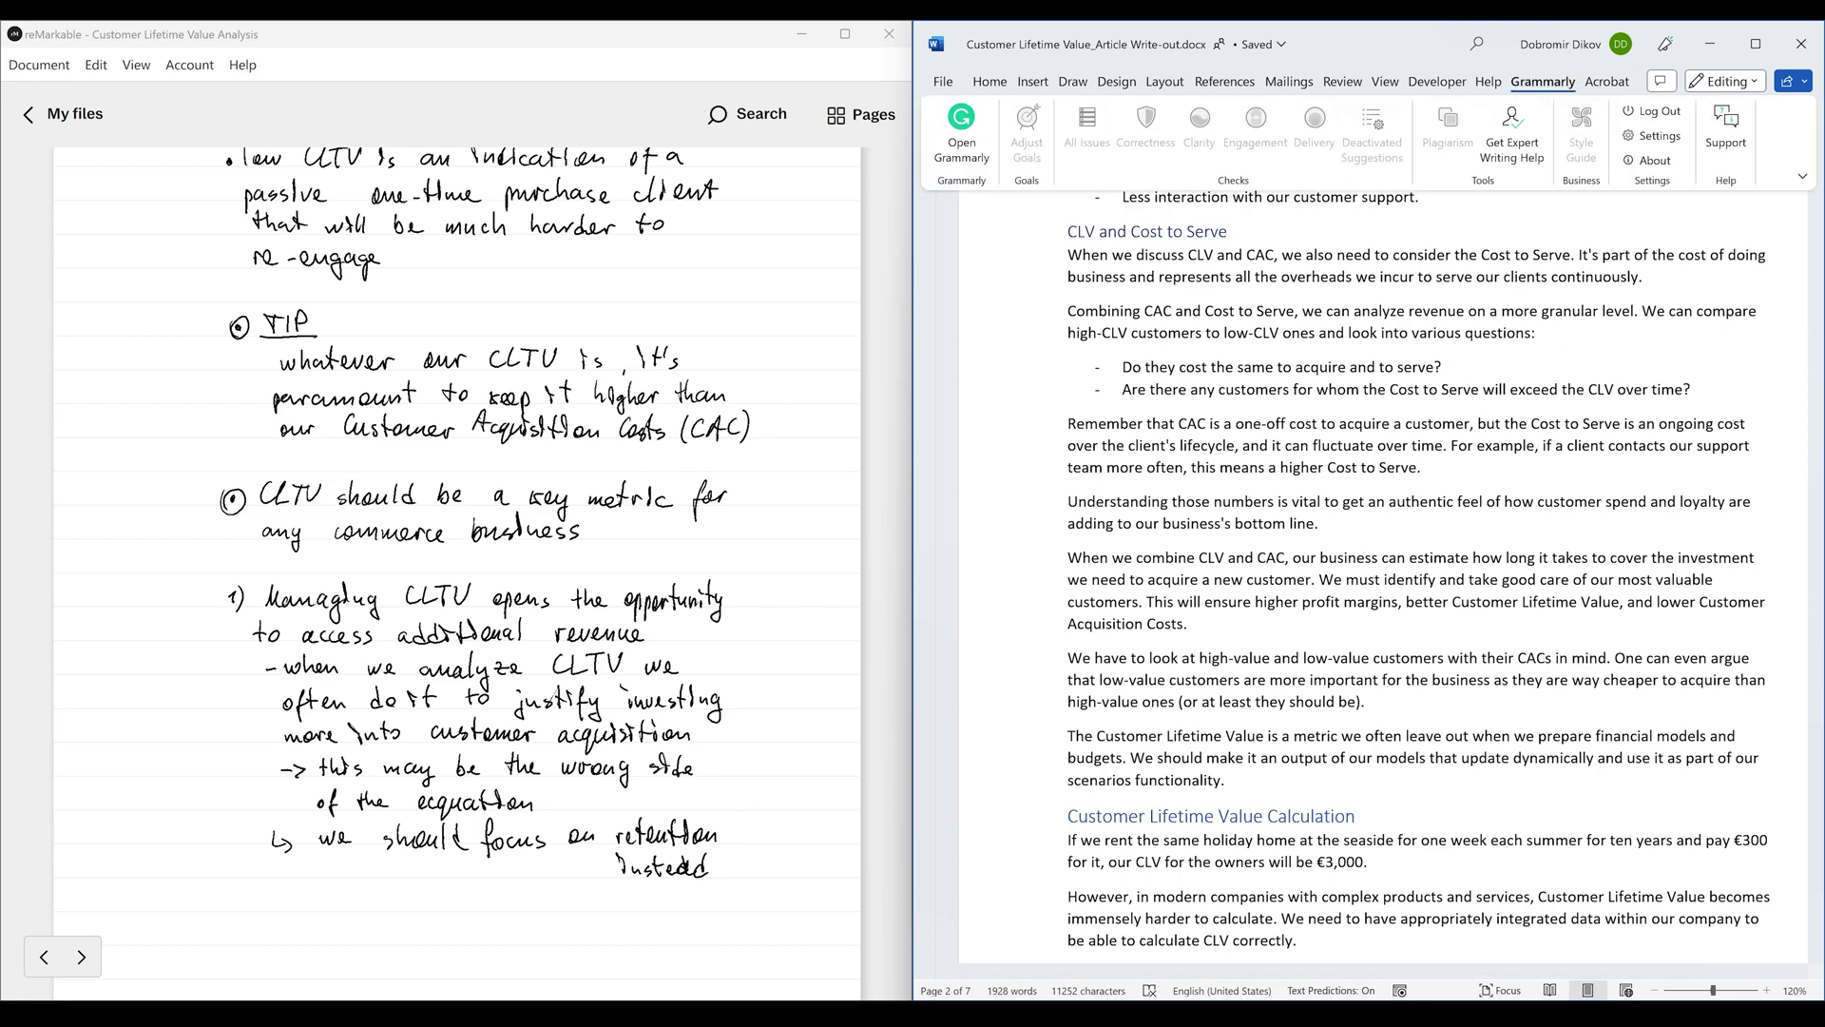
key(Escape)
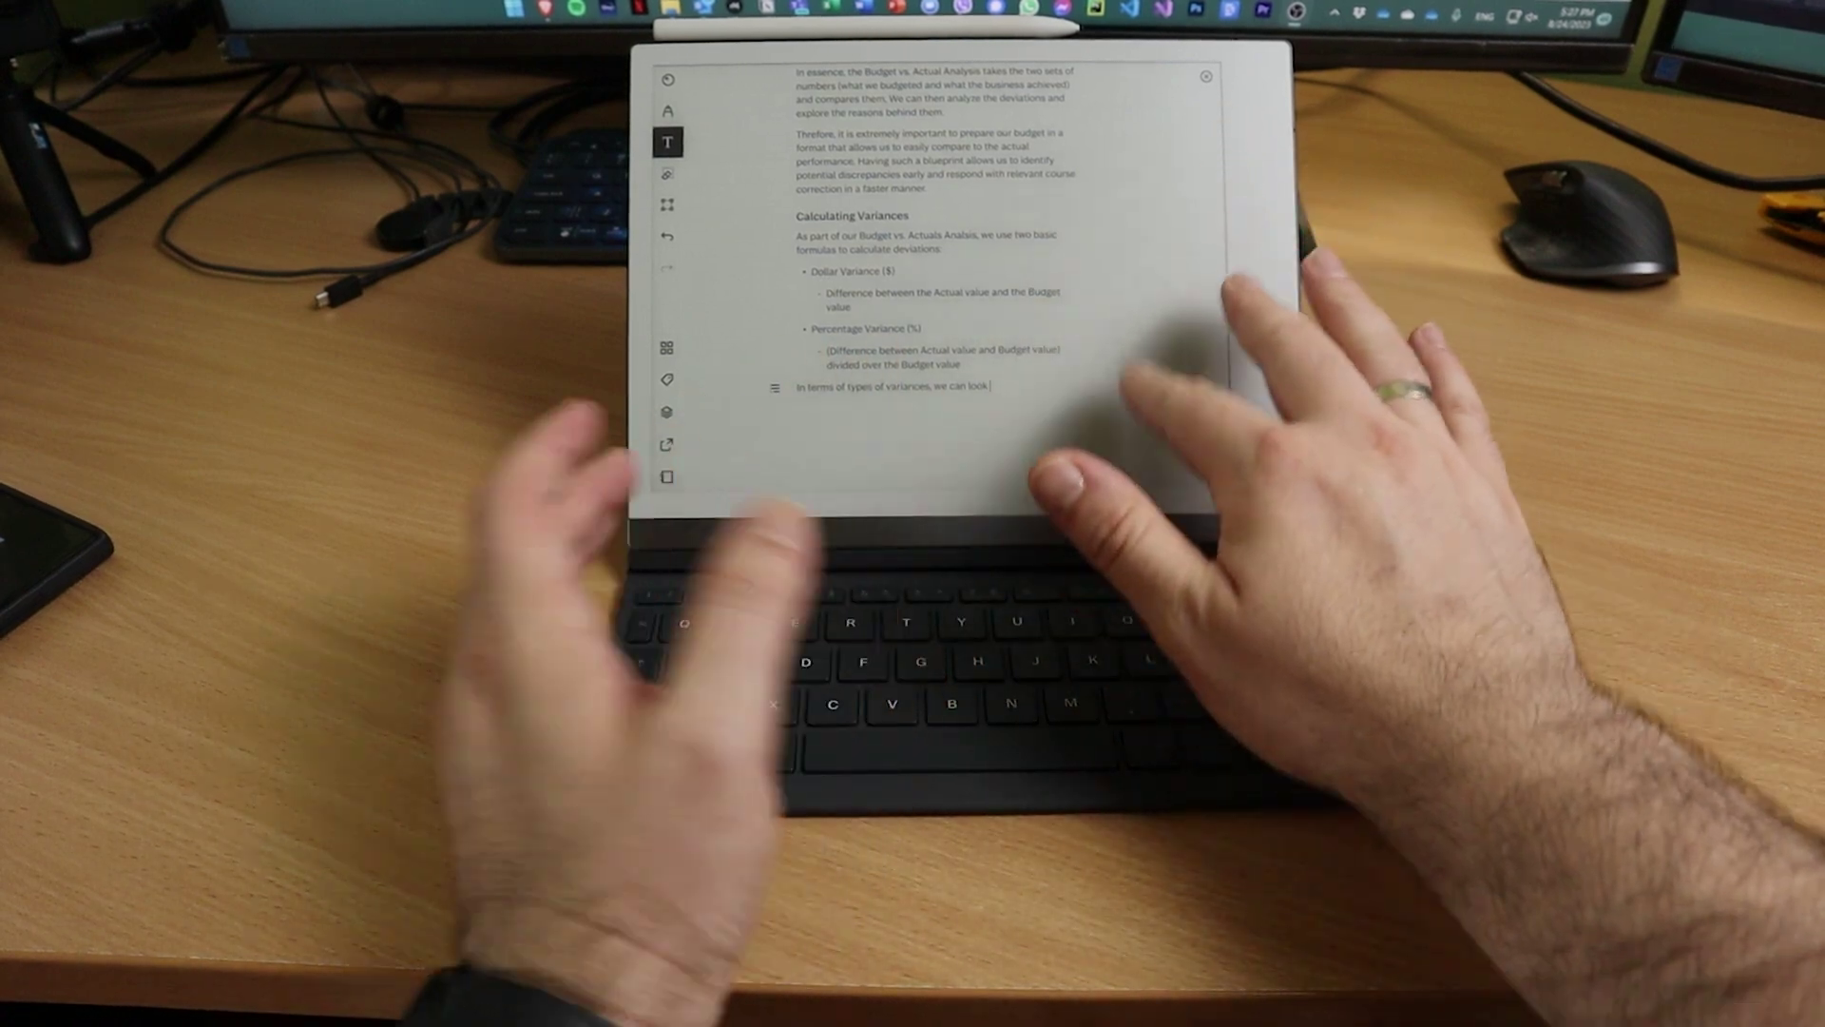
scroll(999, 286, up, 10)
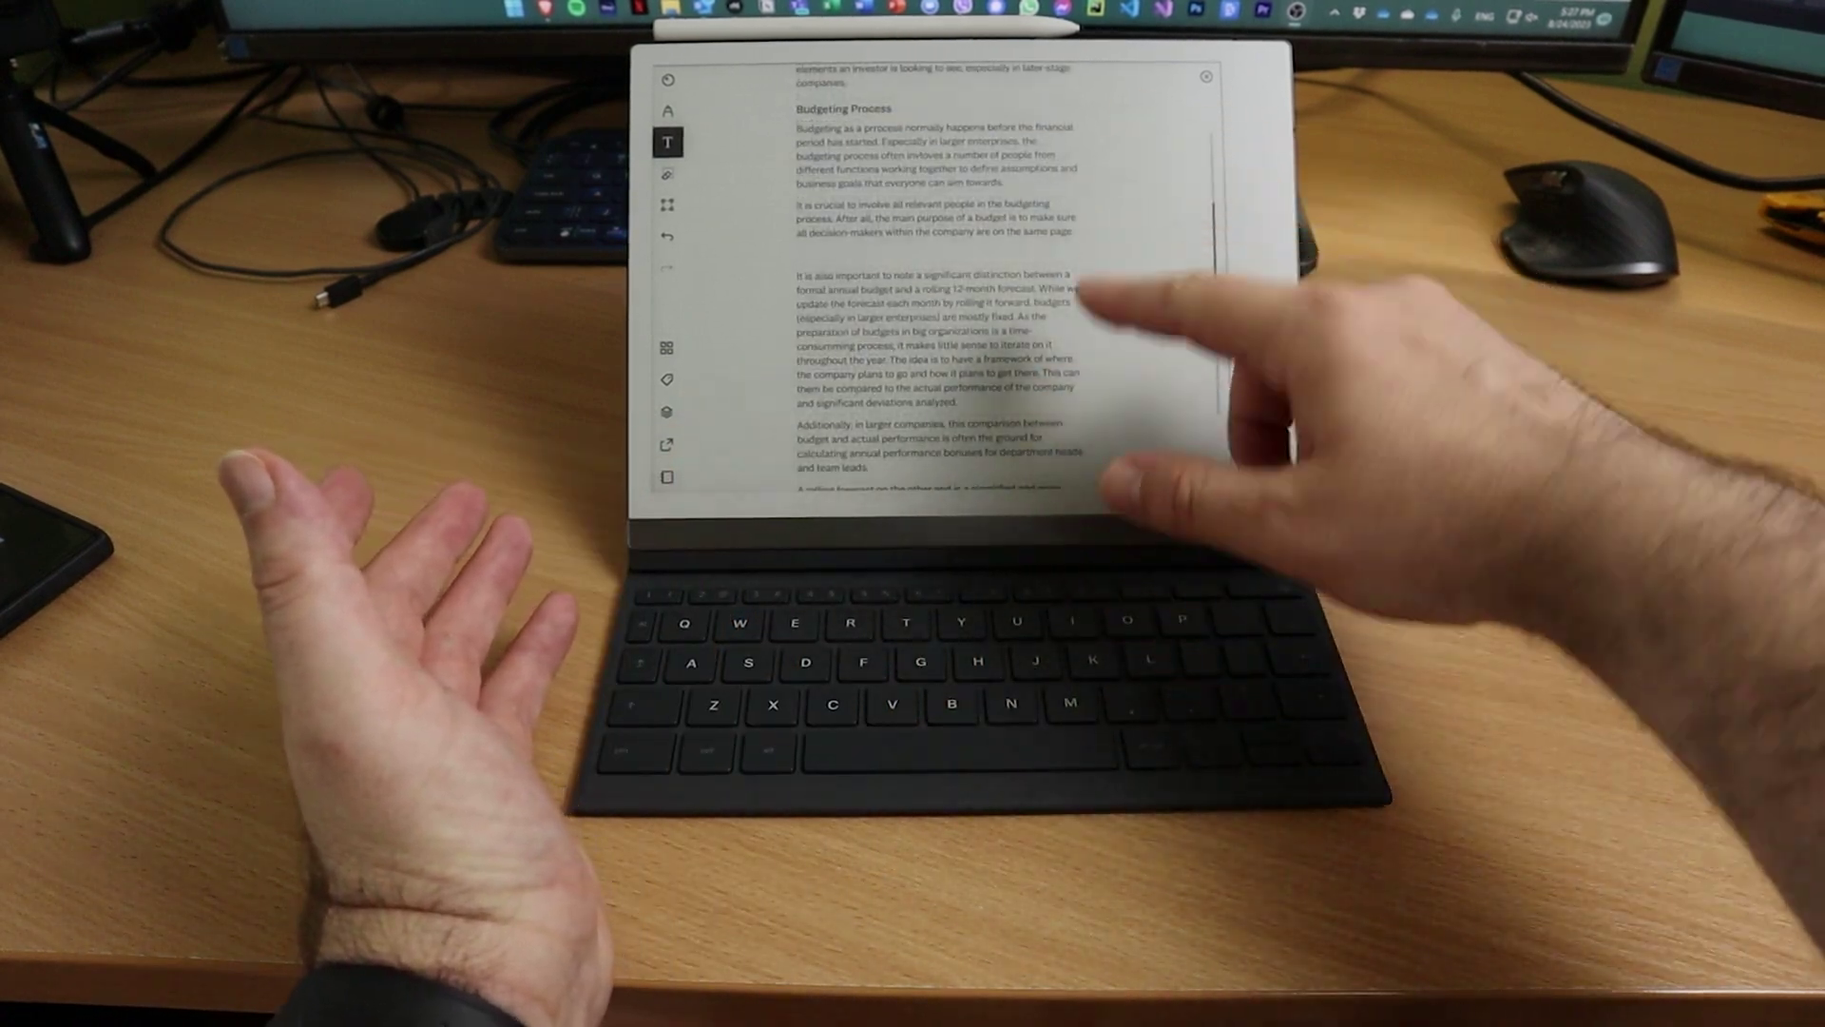
scroll(999, 357, up, 8)
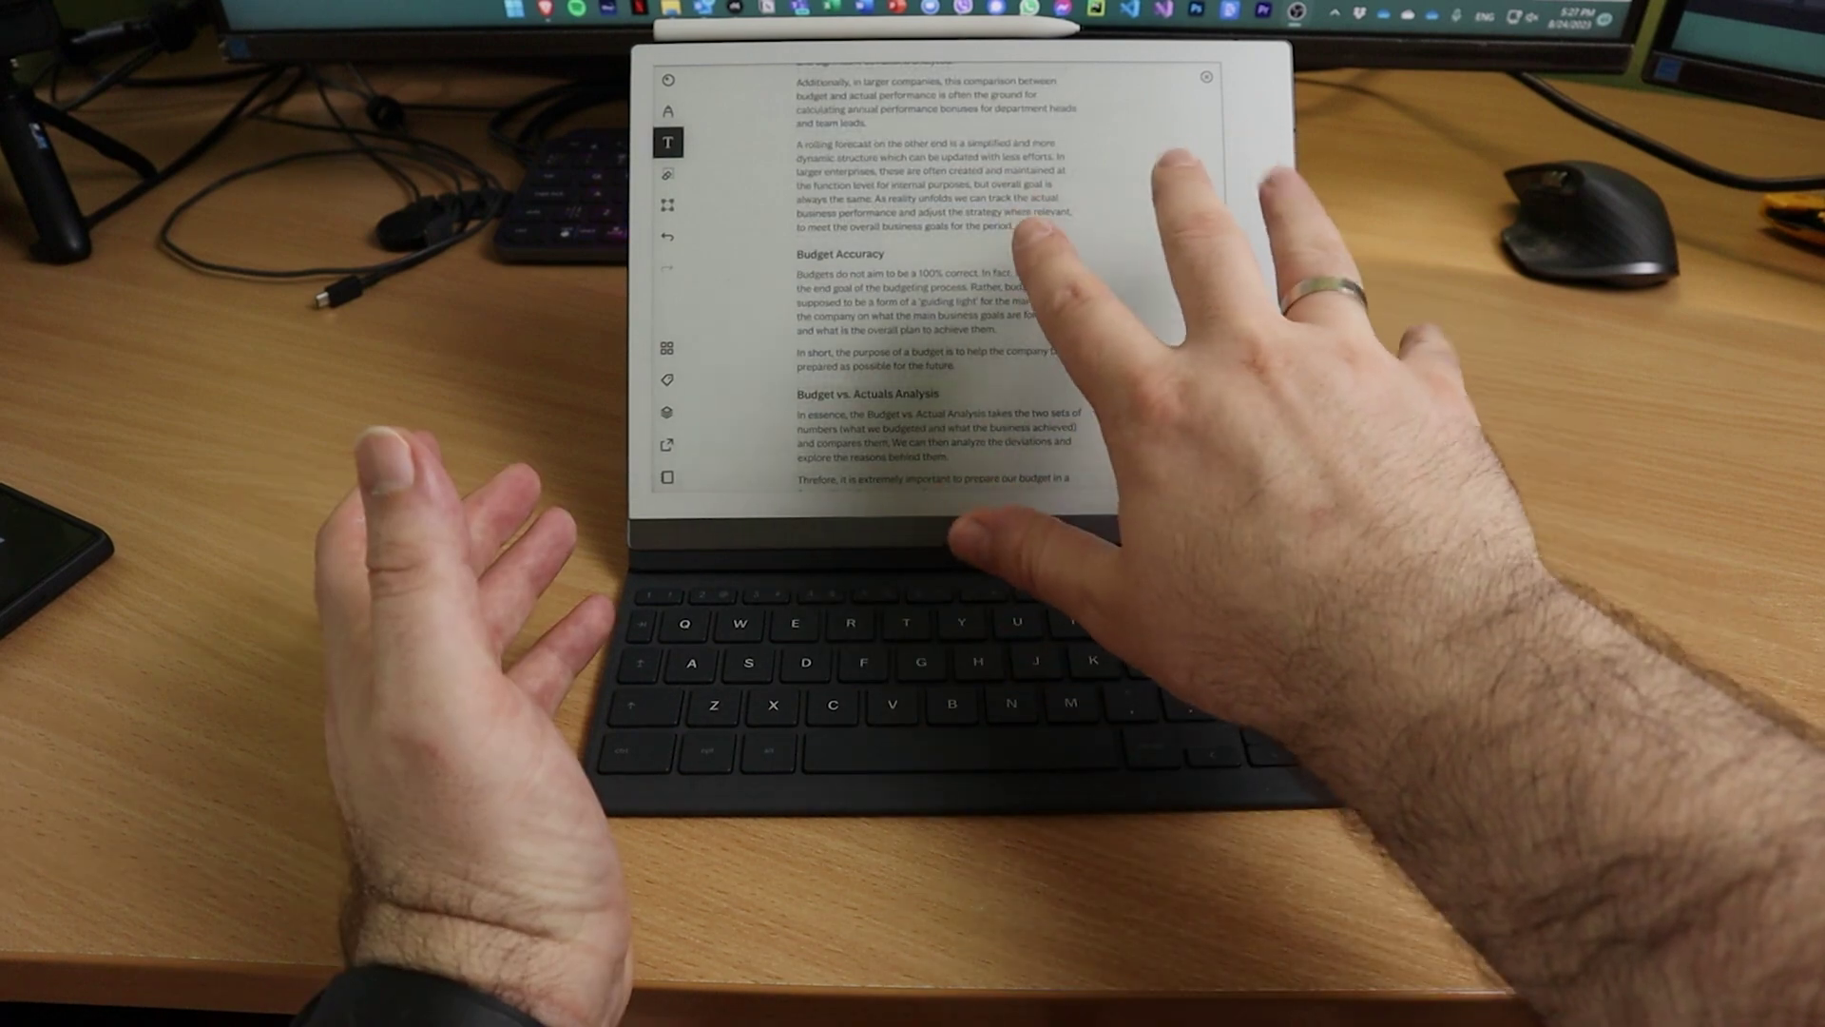
scroll(999, 357, down, 8)
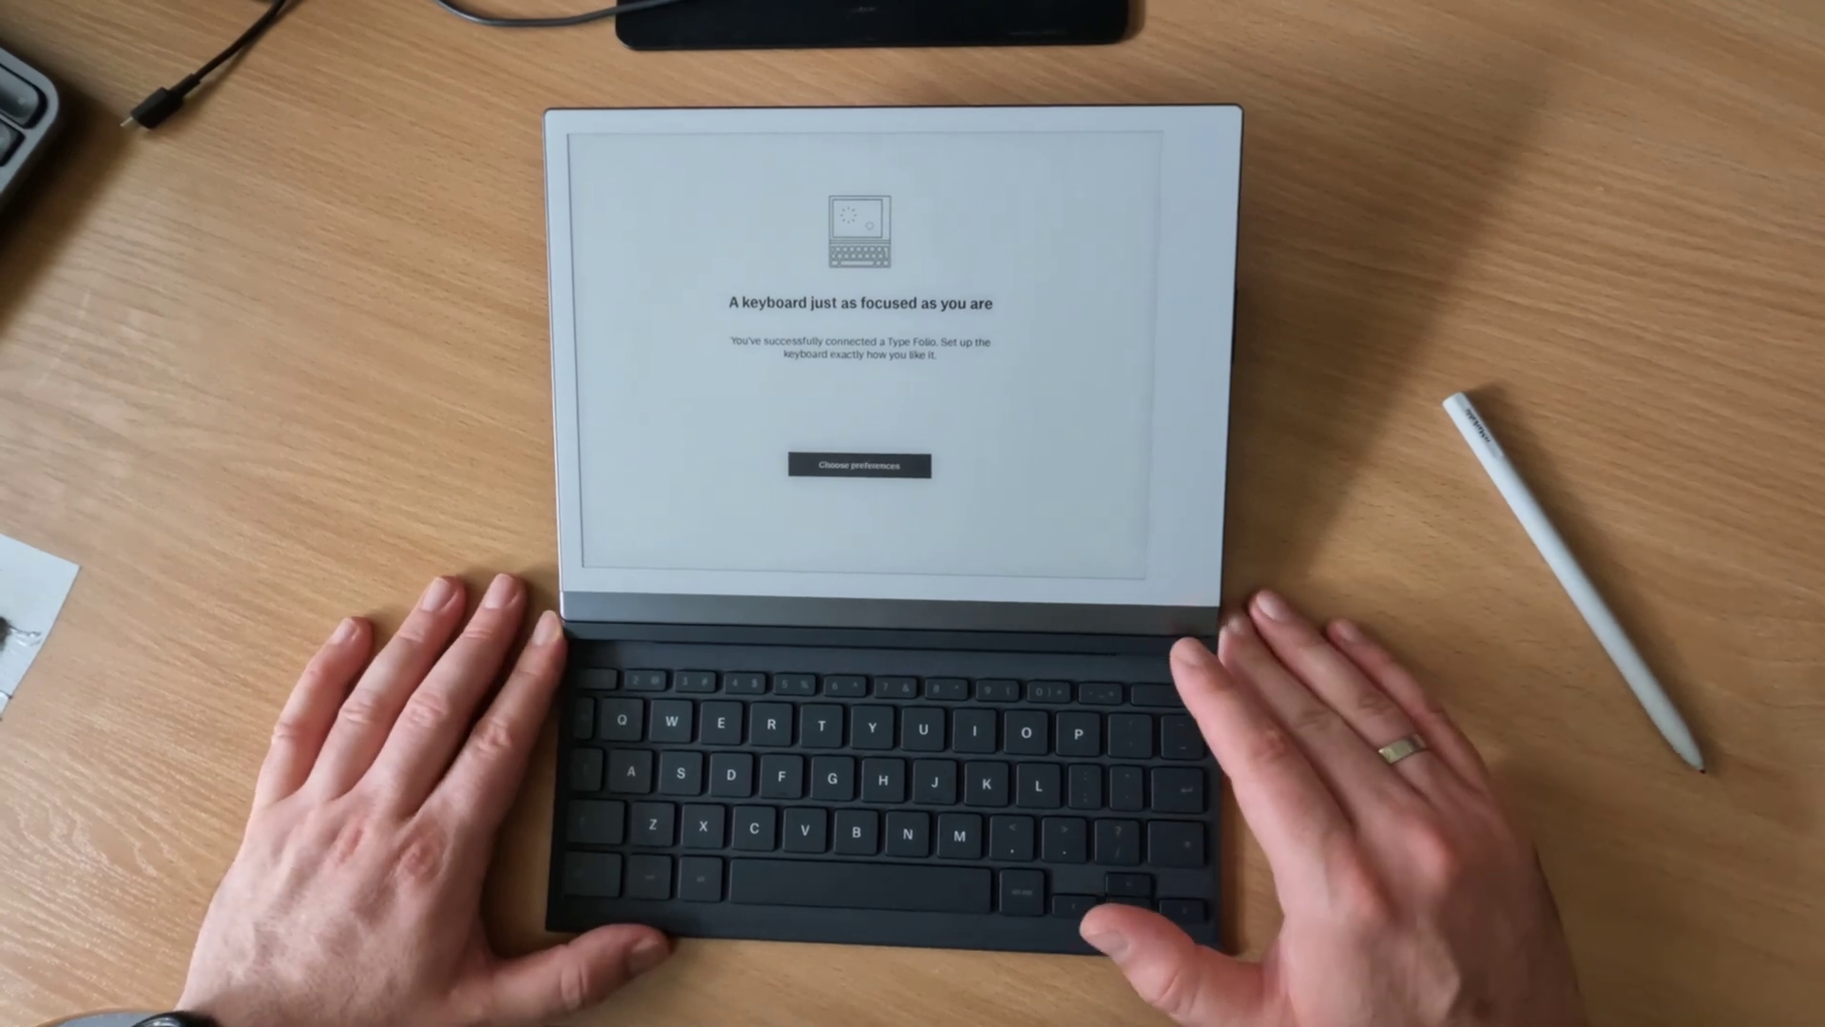
- Confirm past the Type Folio welcome screen to start the typed lined note
key(Return)
text(Lets see how fast i)
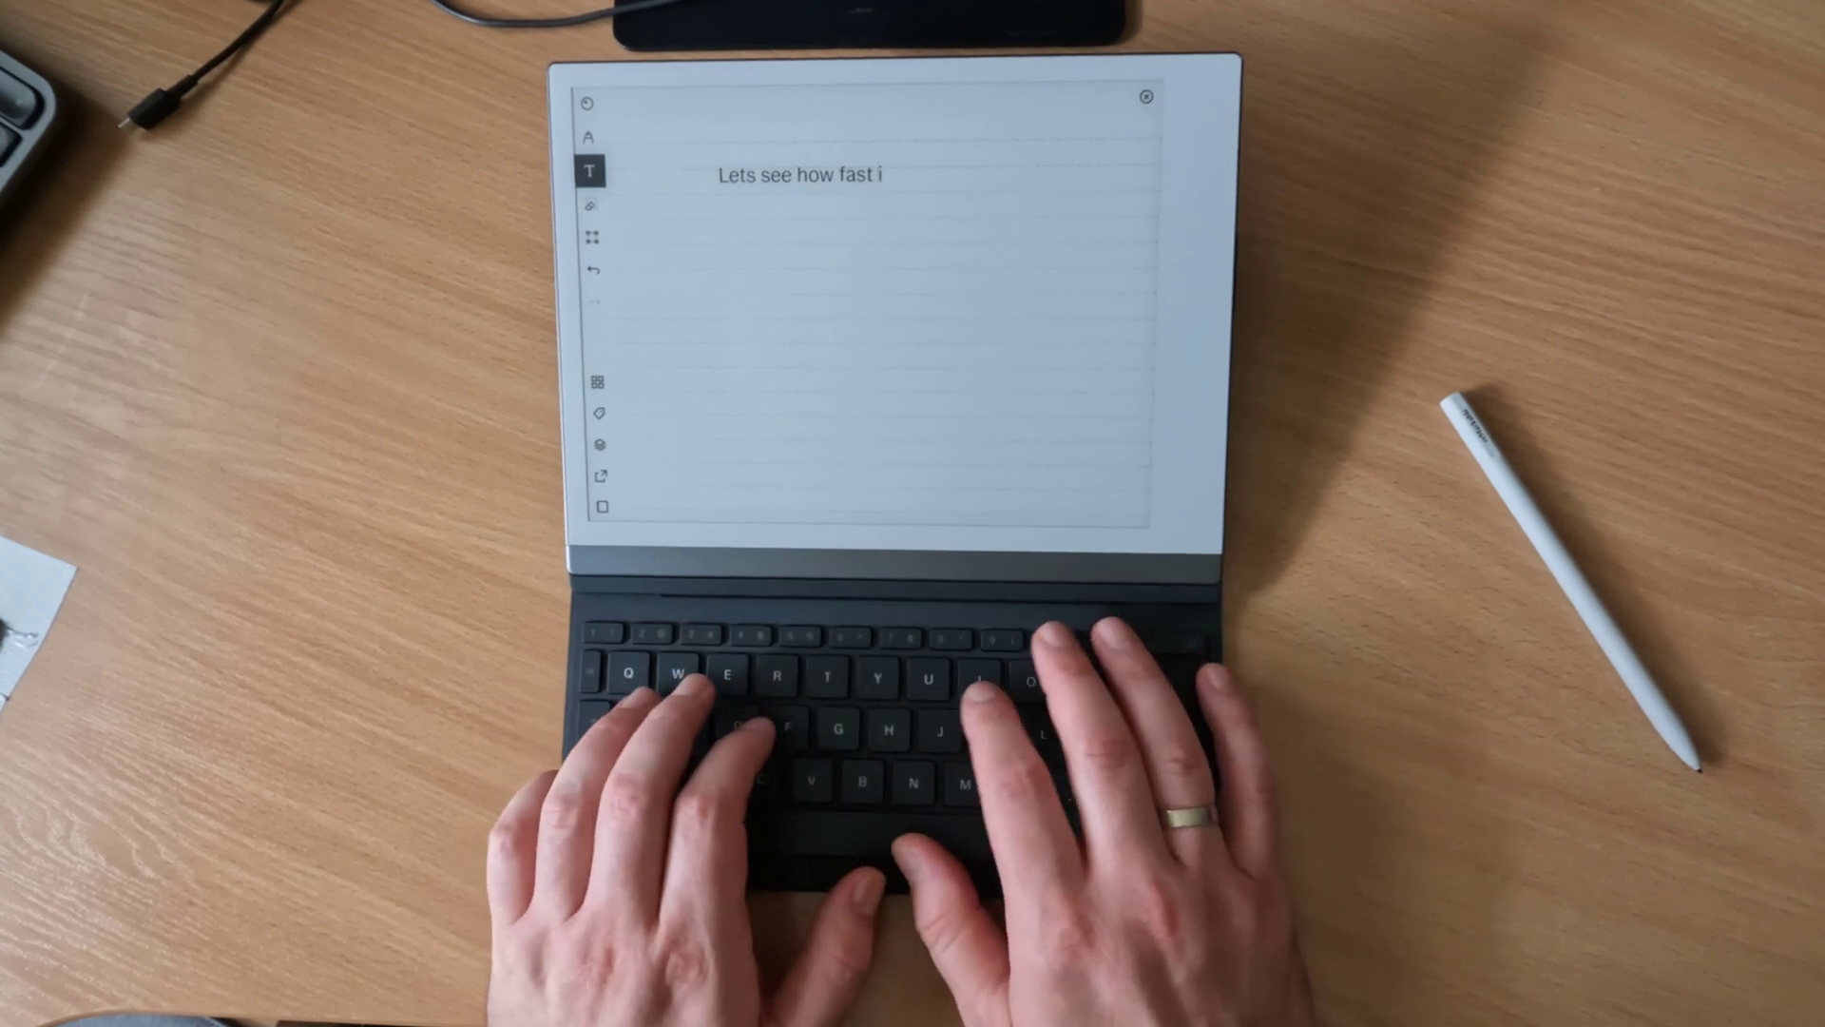
text(t)
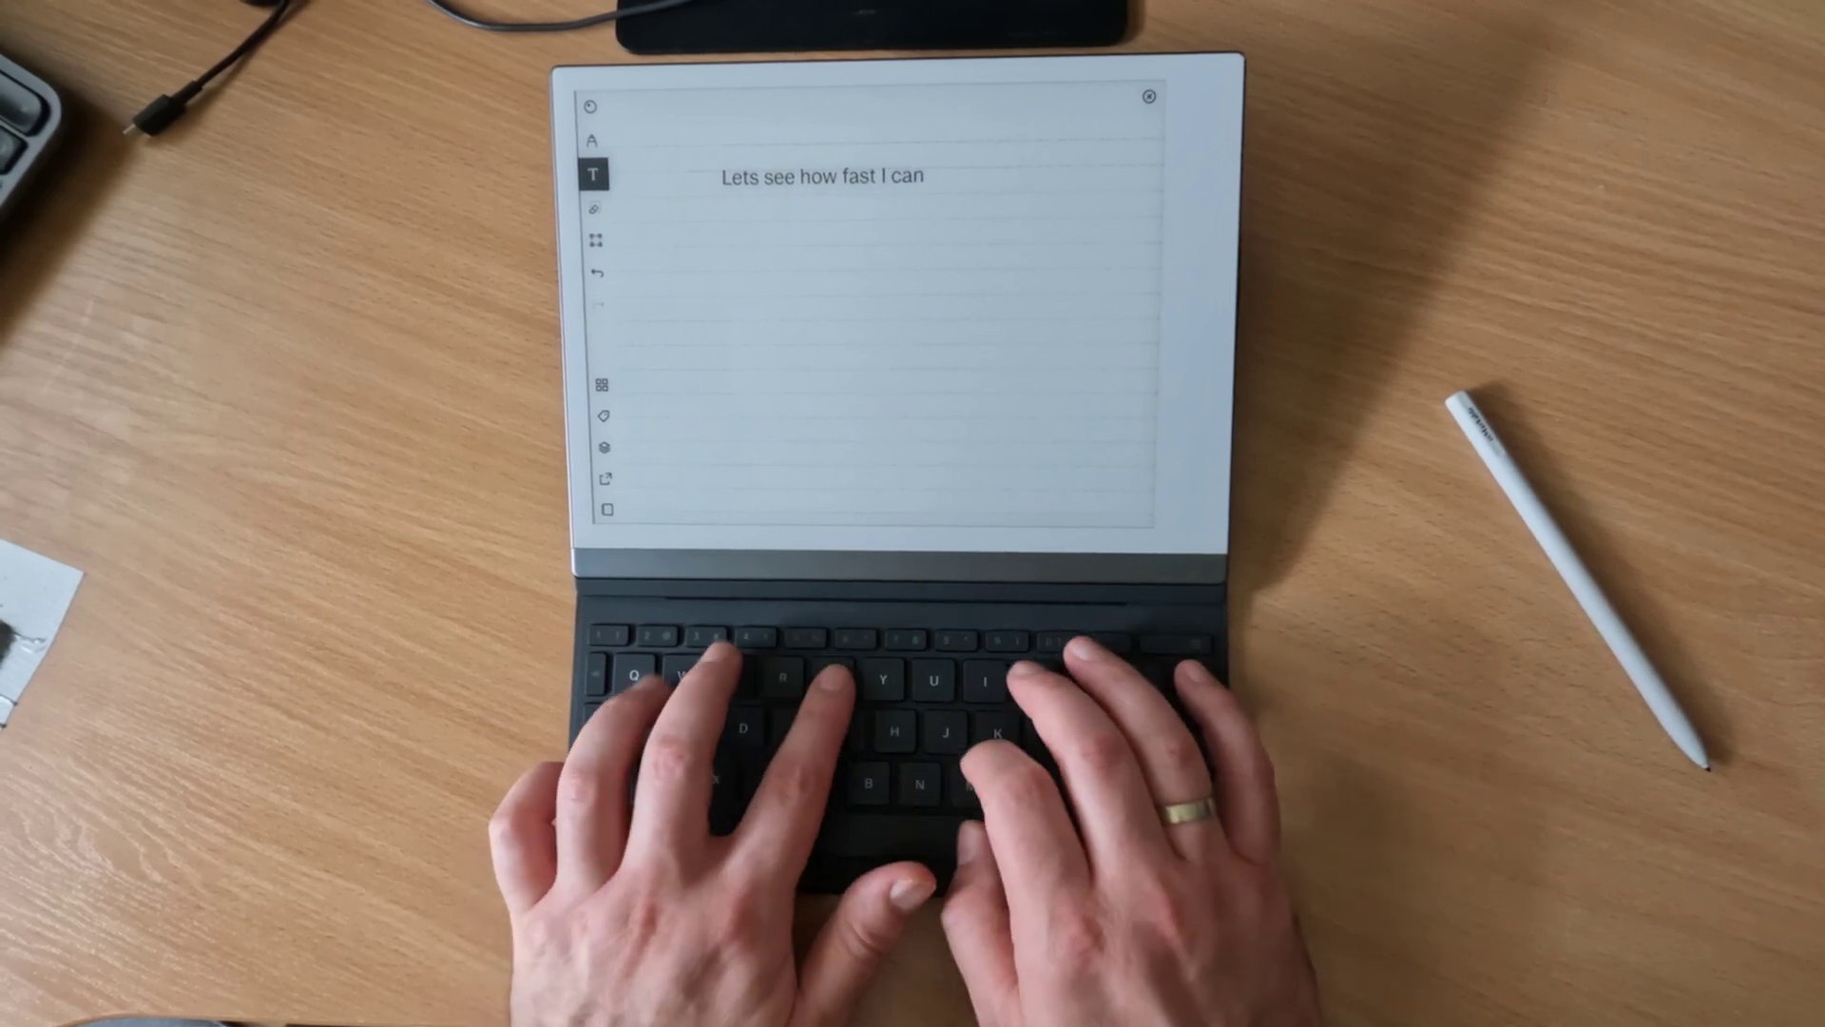
text(type on)
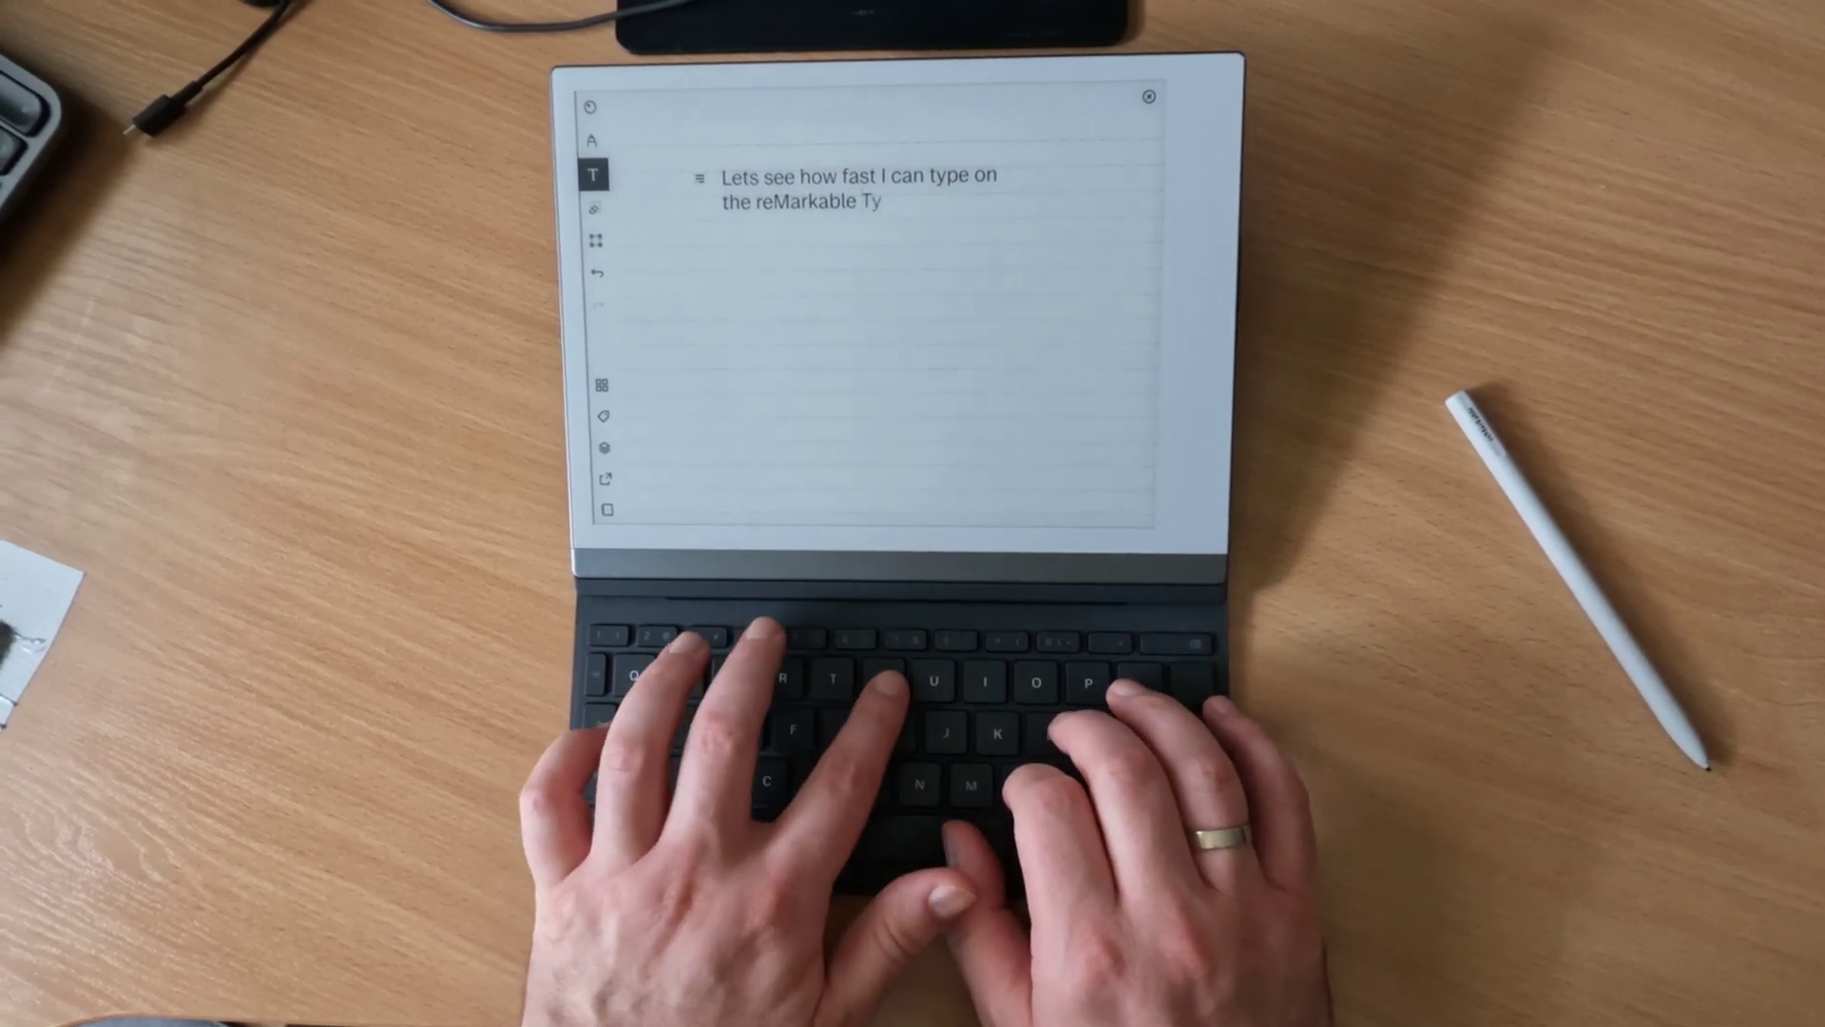
text(lio)
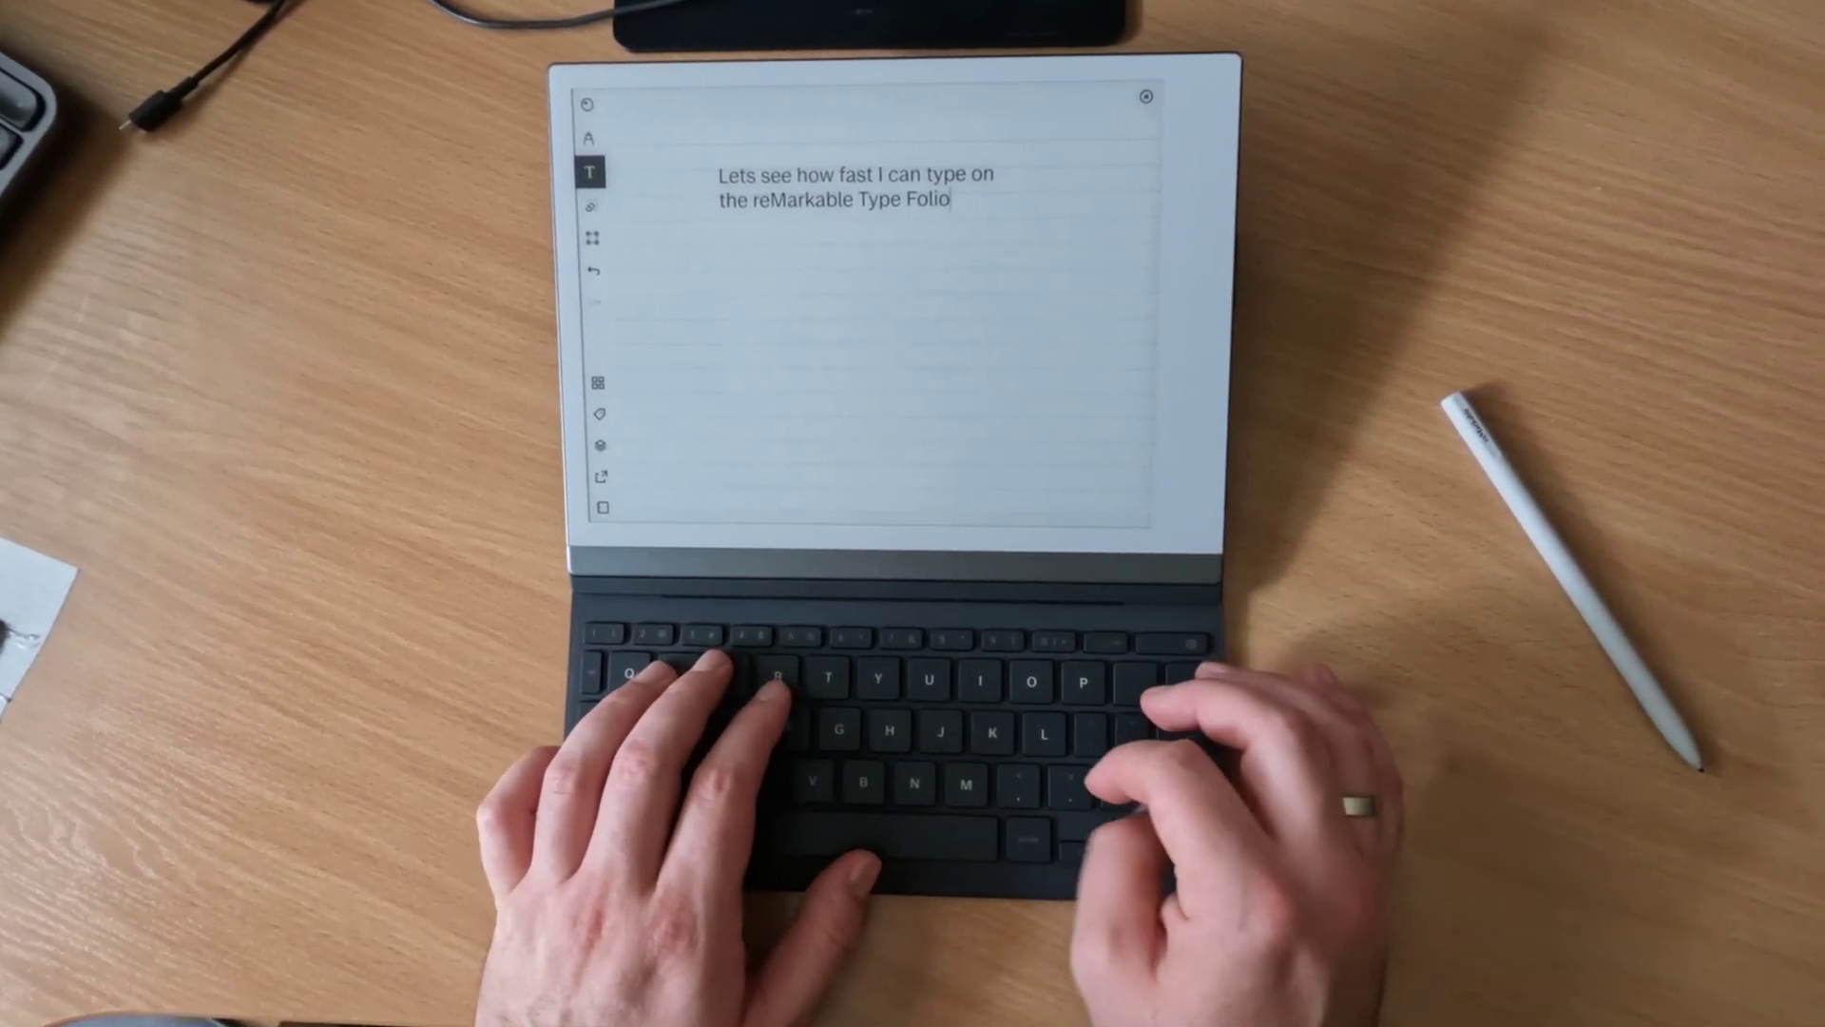
text(...)
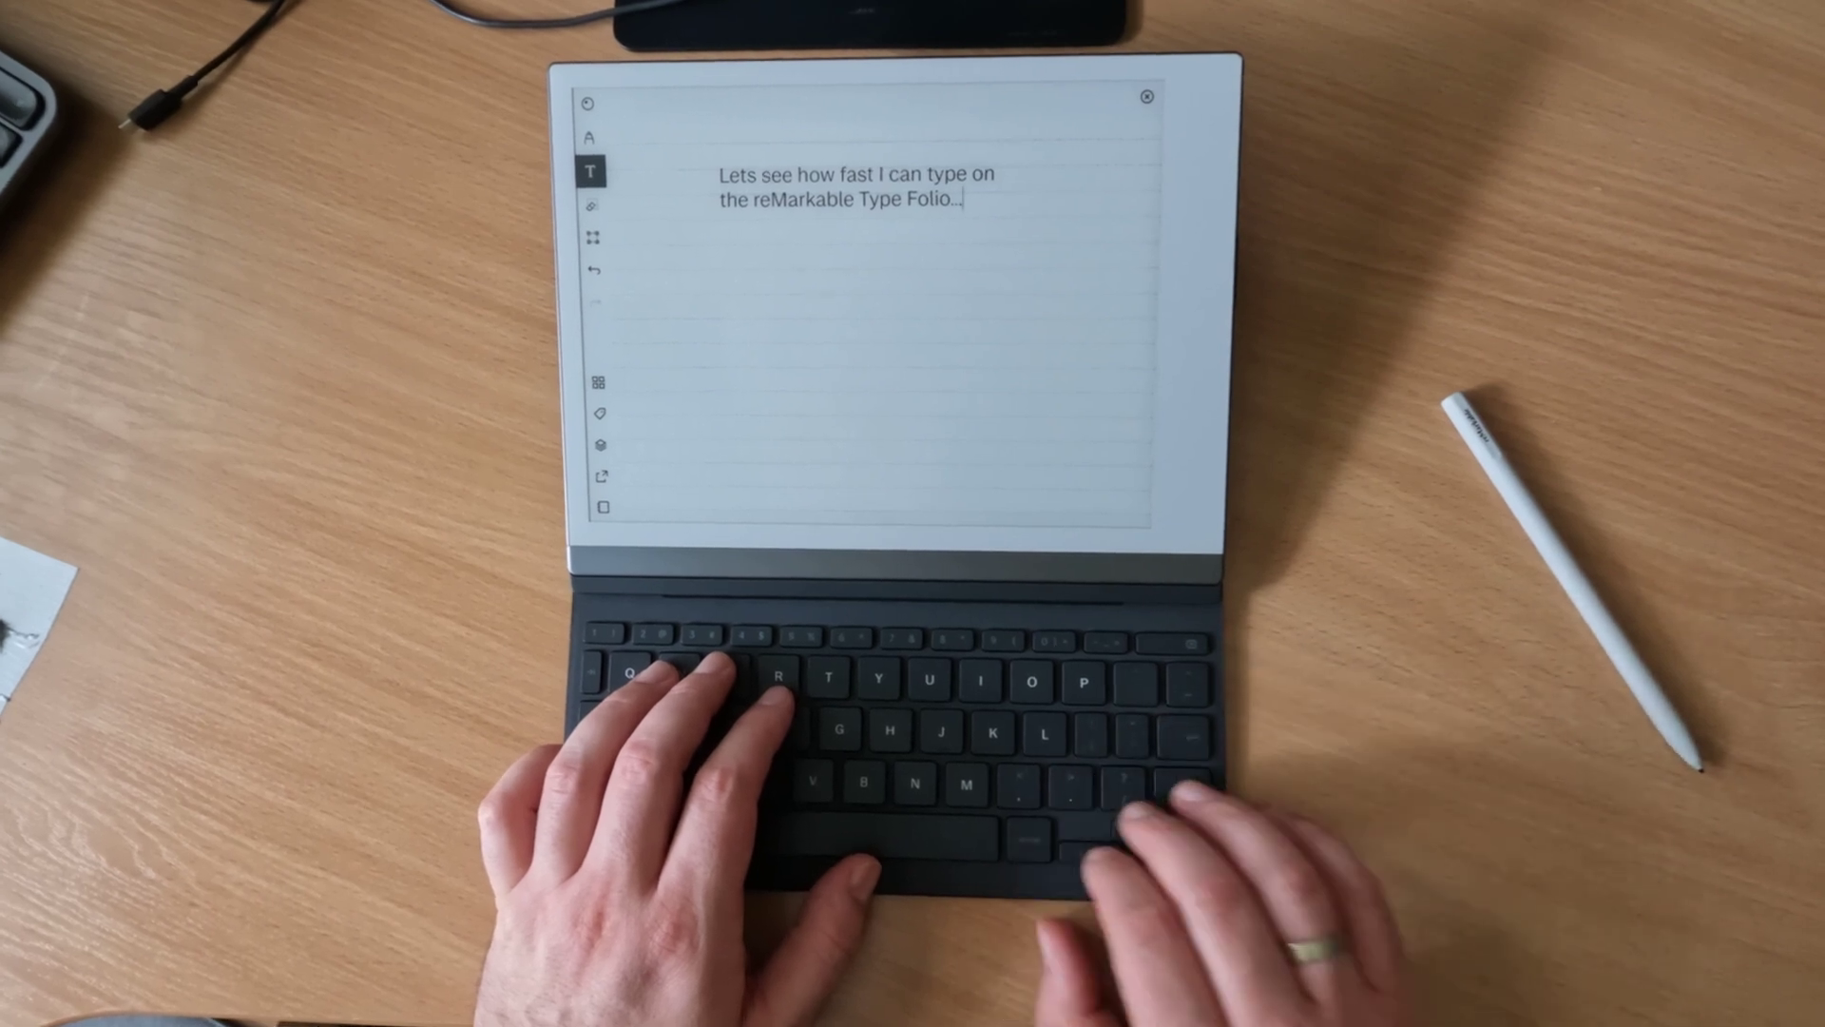